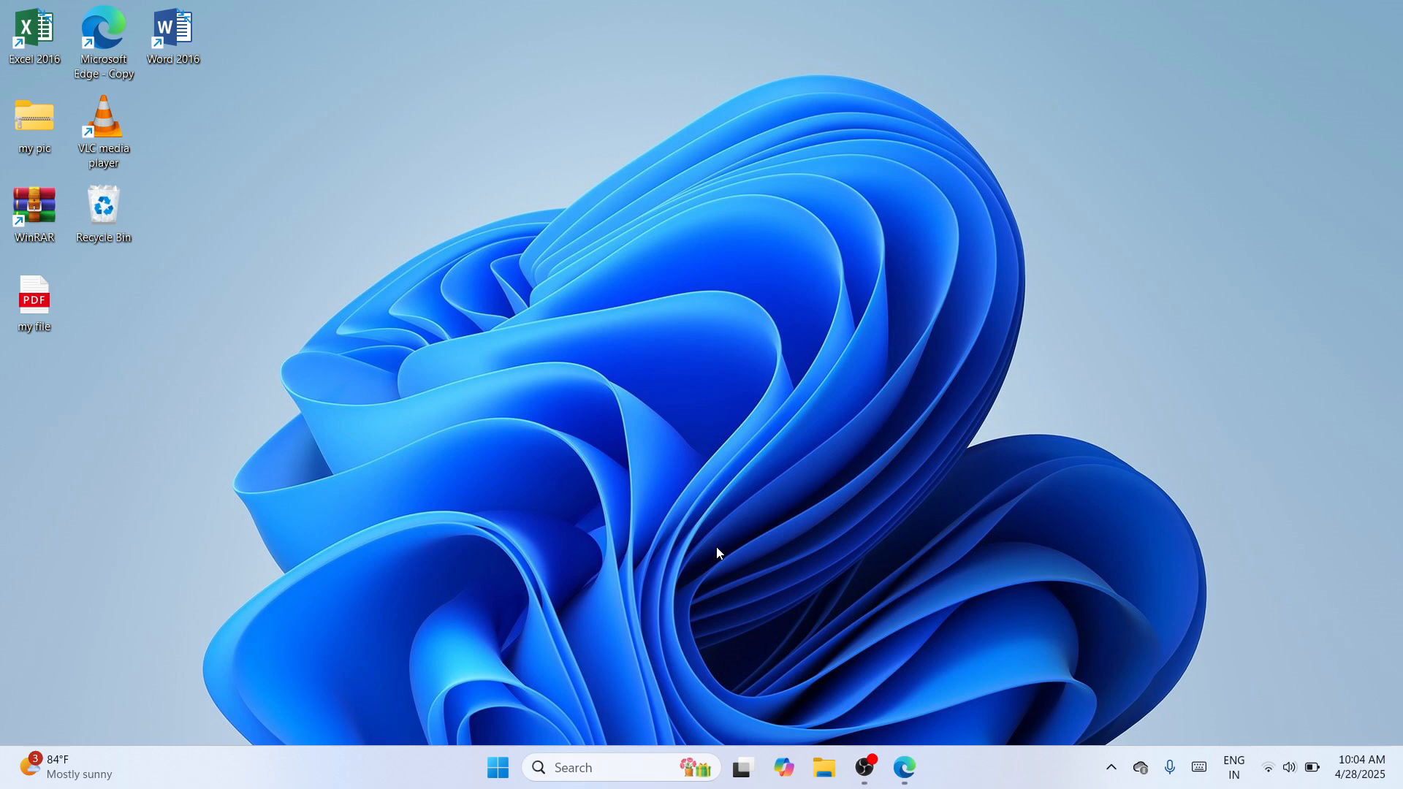
Find Google Chrome through the Windows search and open it.
{"action": "left_click", "coordinate": [583, 765]}
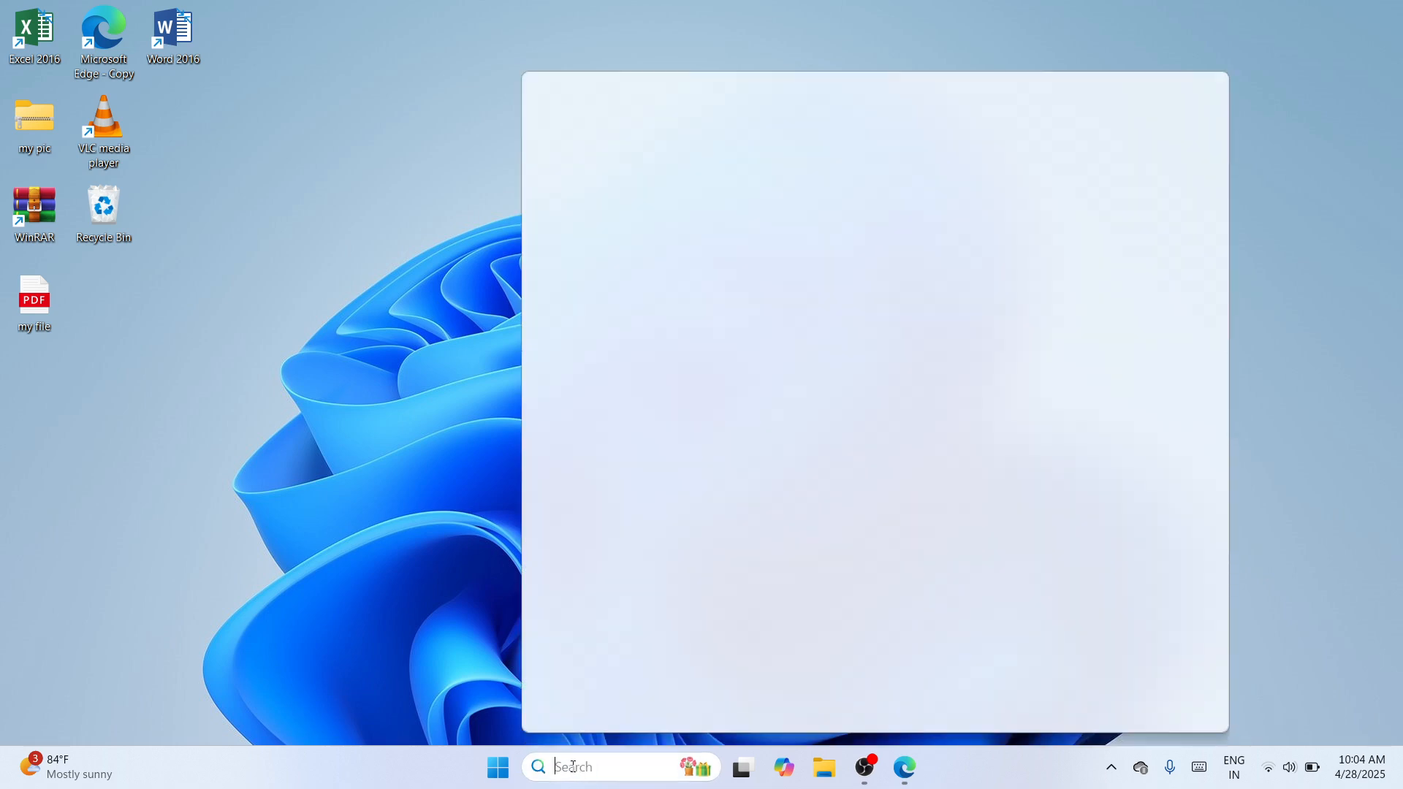
{"action": "type", "text": "chr"}
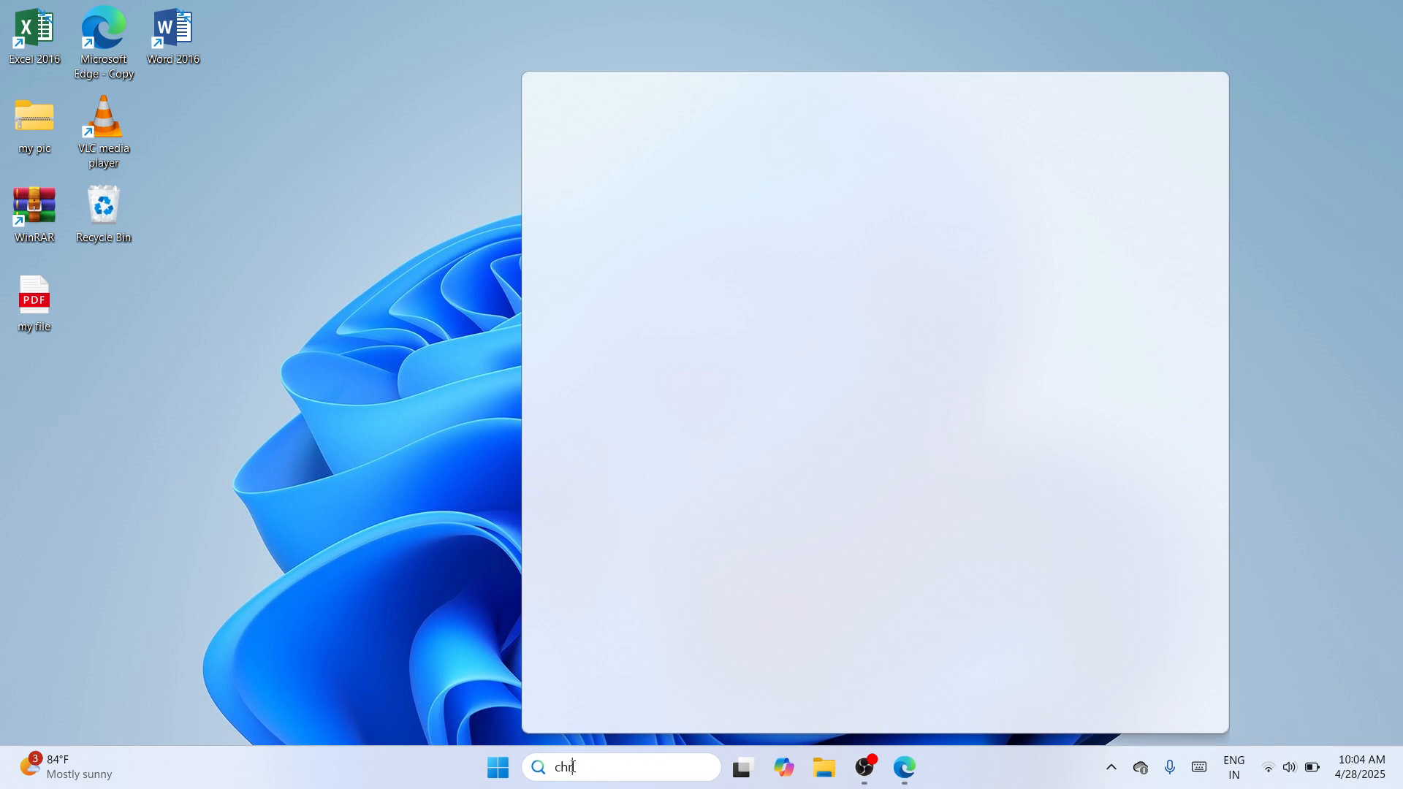
{"action": "type", "text": "ome"}
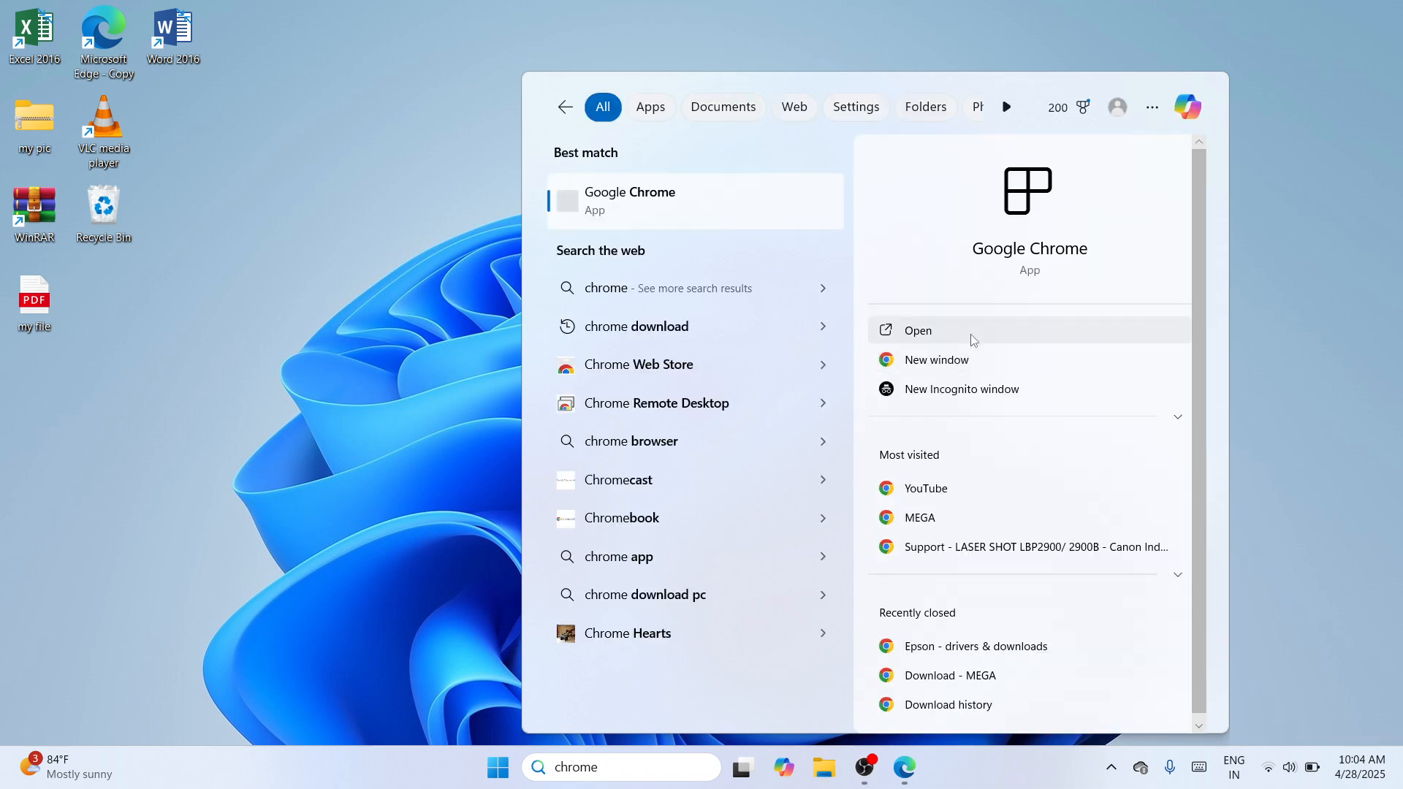
{"action": "left_click", "coordinate": [975, 336]}
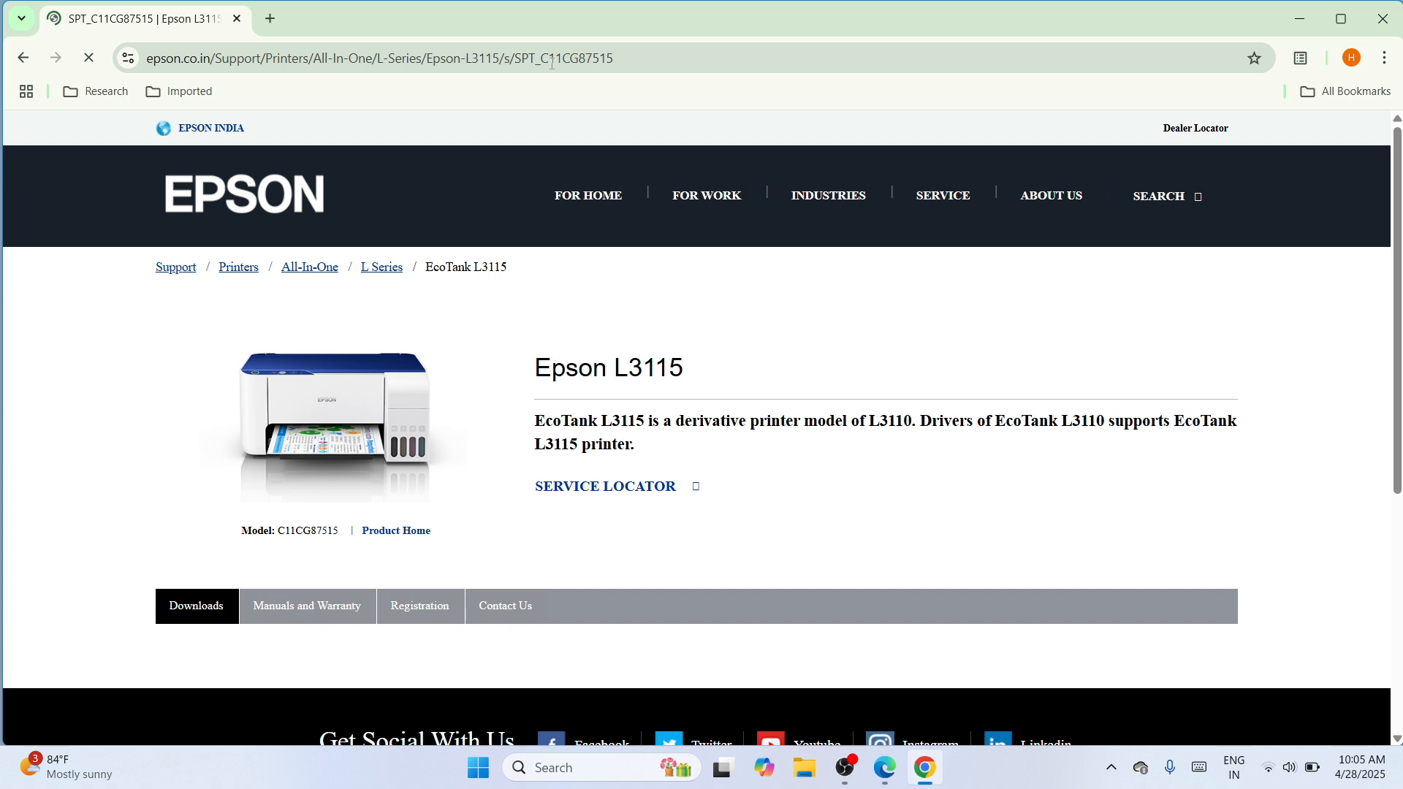
On the Epson L3115 support page, show the downloads for Windows 10 64-bit.
{"action": "scroll", "coordinate": [185, 307], "scroll_direction": "down", "scroll_amount": 4}
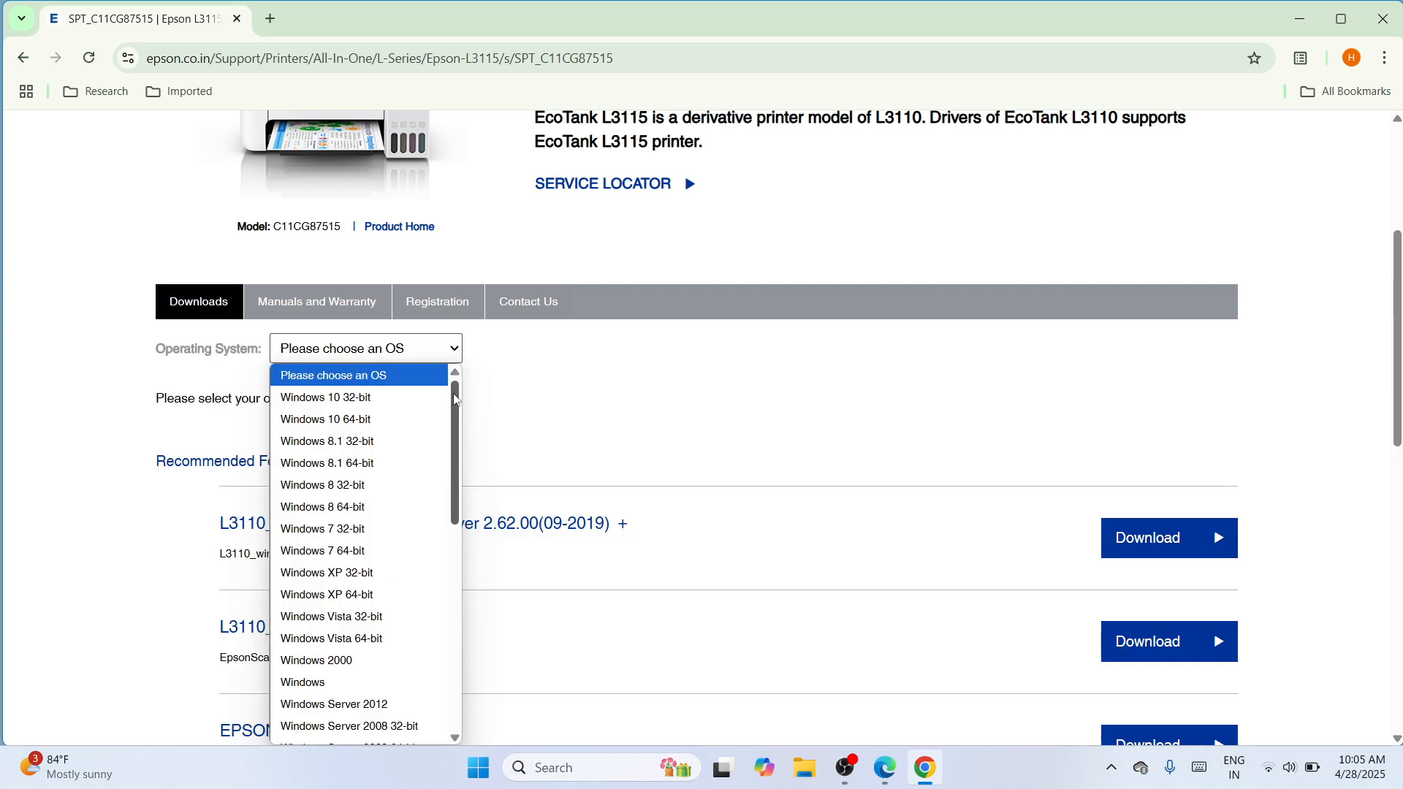
{"action": "left_click", "coordinate": [381, 427]}
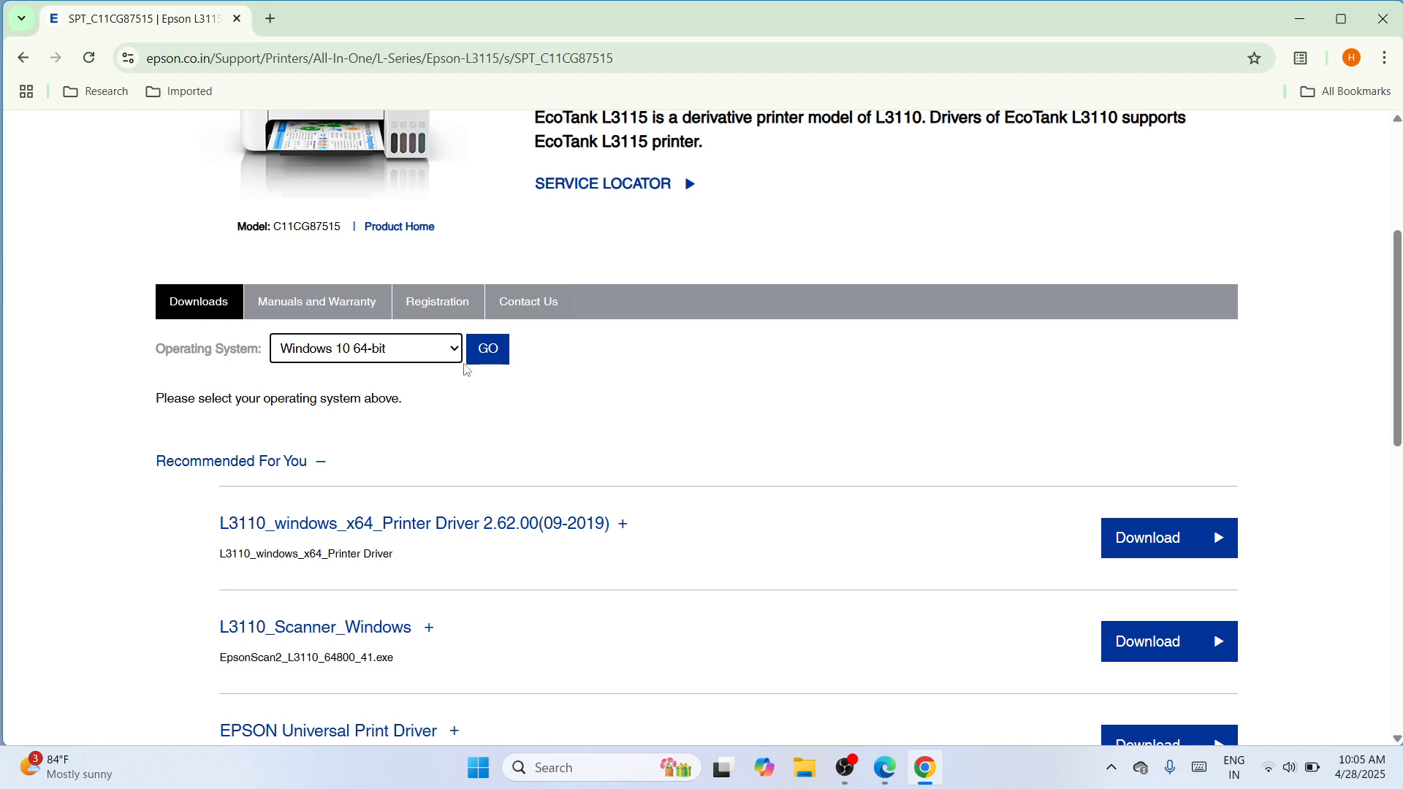
{"action": "left_click", "coordinate": [483, 365]}
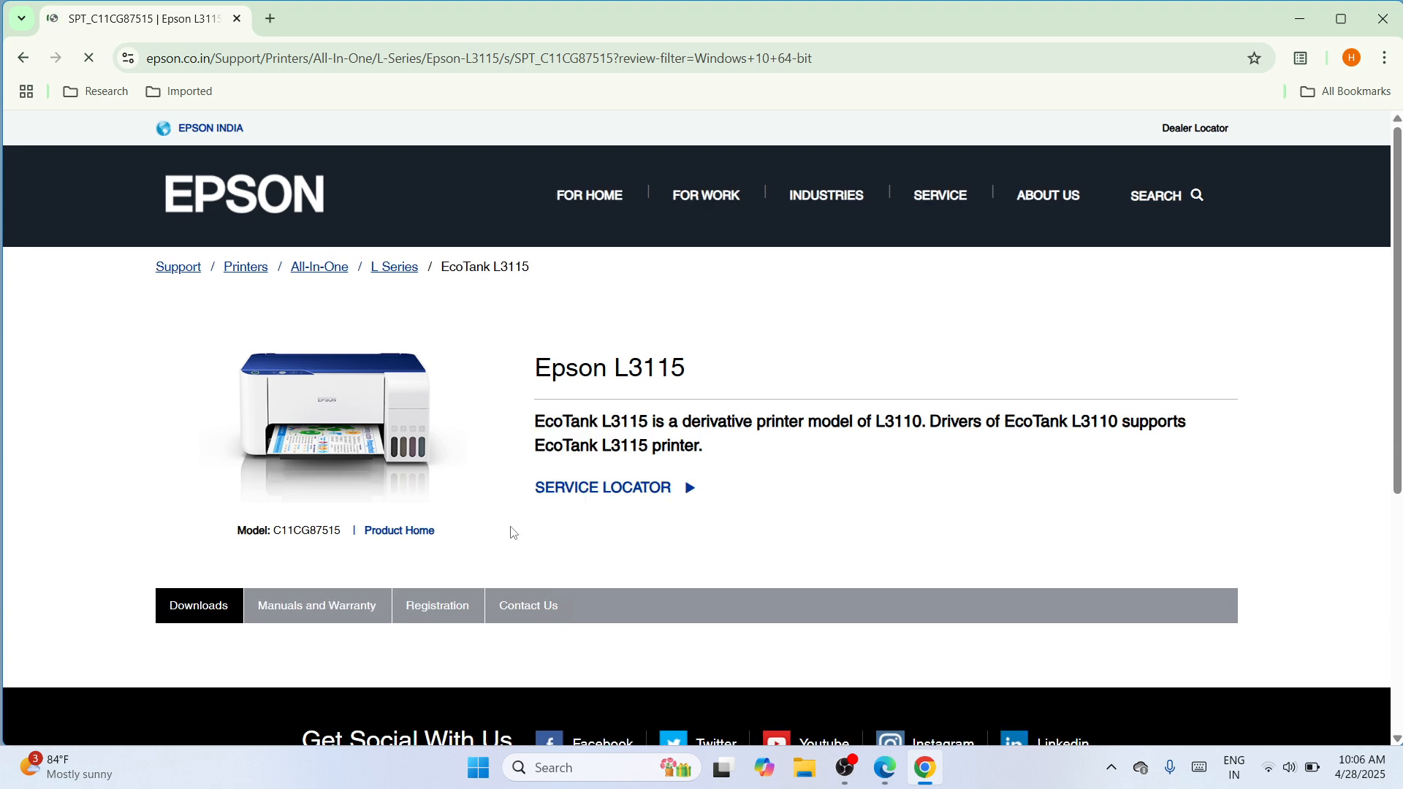
{"action": "left_click", "coordinate": [220, 603]}
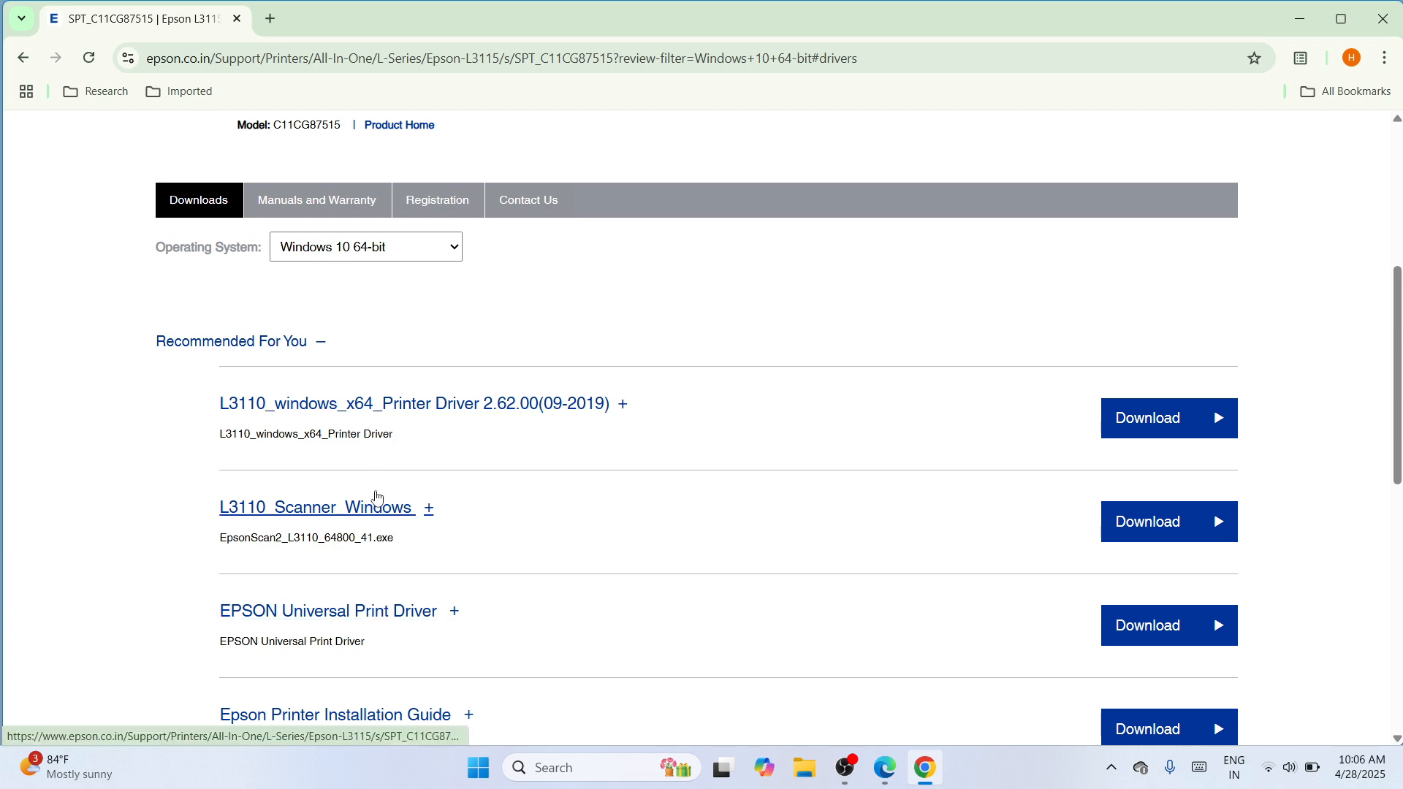
Download the L3110_windows_x64 printer driver, accepting the license agreement and keeping the blocked file.
{"action": "left_click", "coordinate": [1150, 429]}
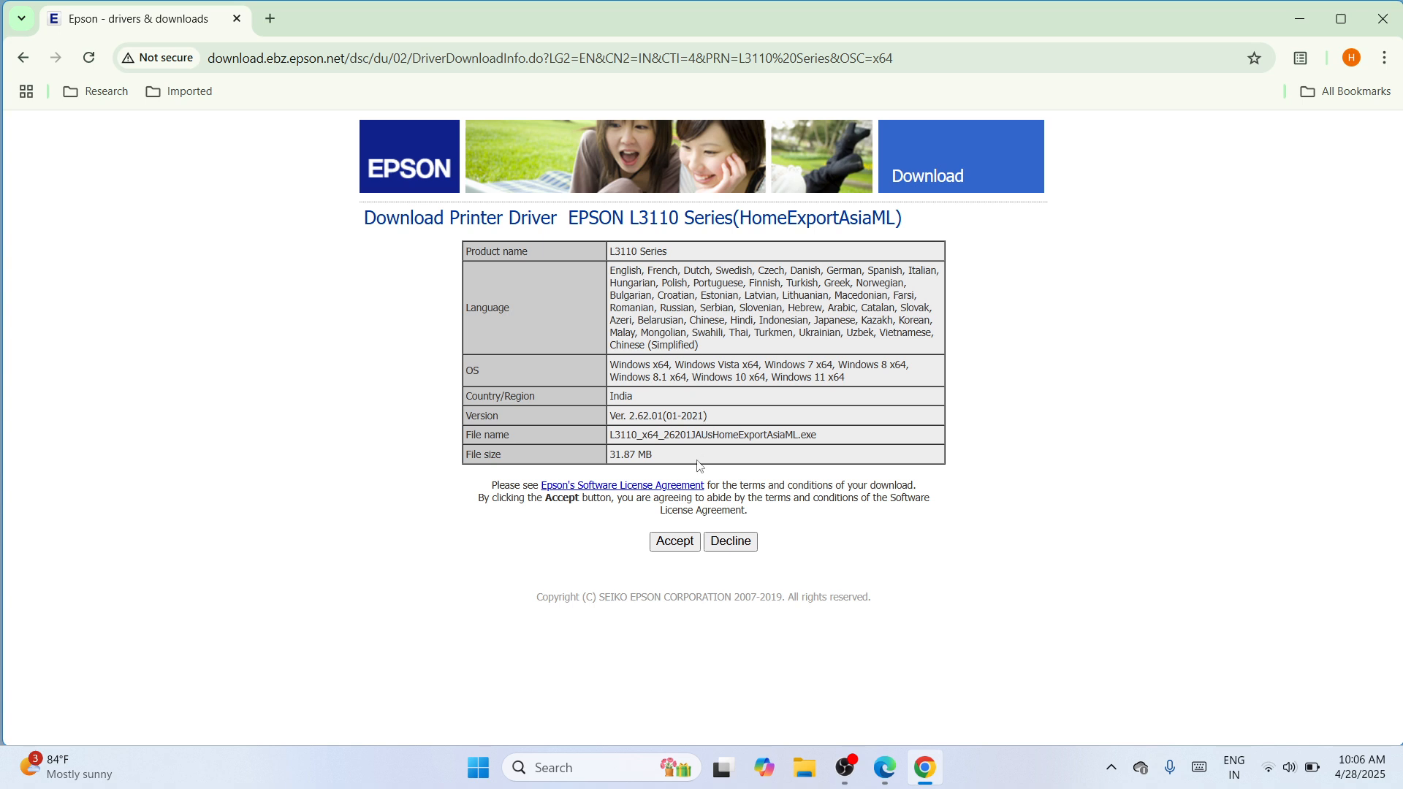
{"action": "left_click", "coordinate": [676, 541]}
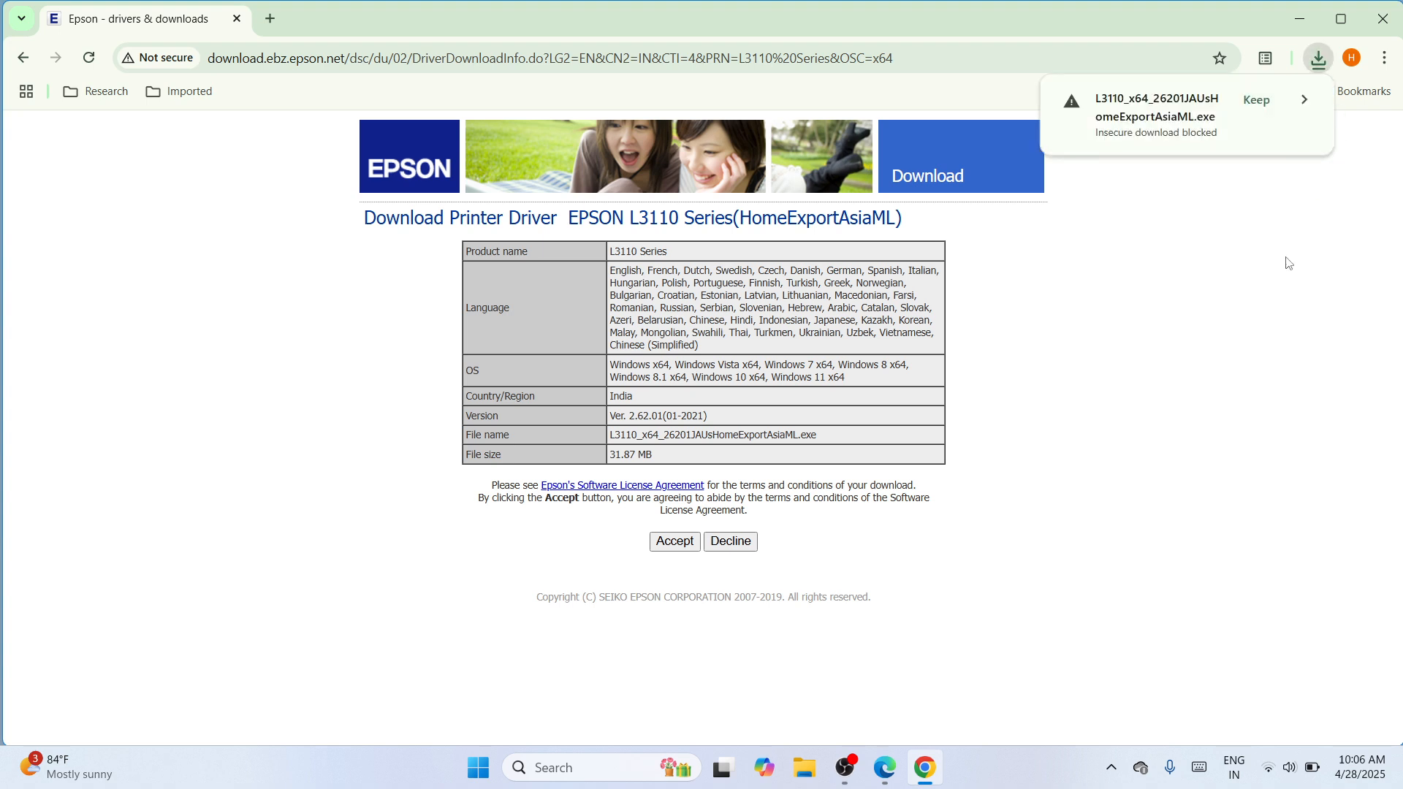
{"action": "left_click", "coordinate": [1259, 102]}
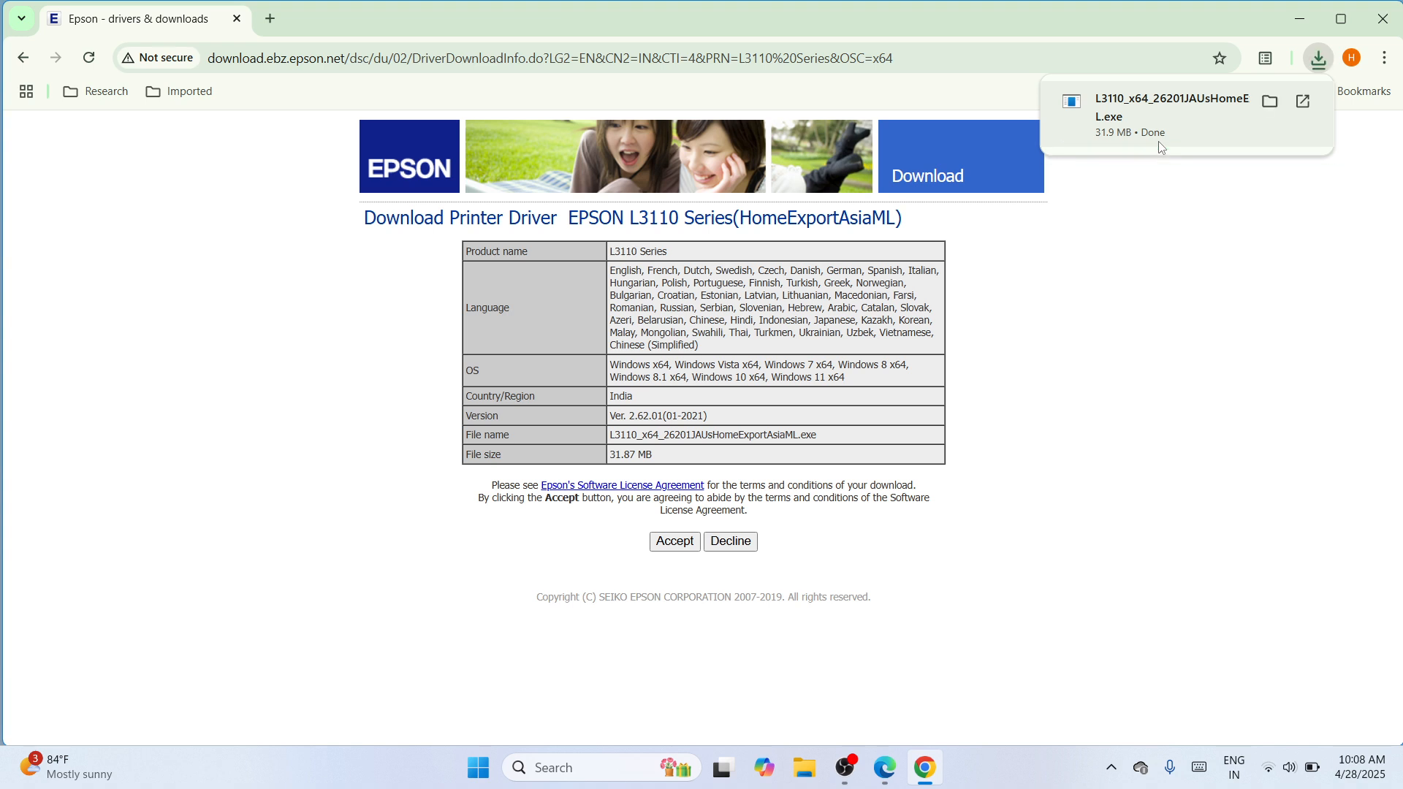
Move the downloaded L3110_x64_26201JAUsHomeExportAsiaML installer from the Downloads folder to an open area of the desktop, closing the open windows.
{"action": "left_click", "coordinate": [1268, 102]}
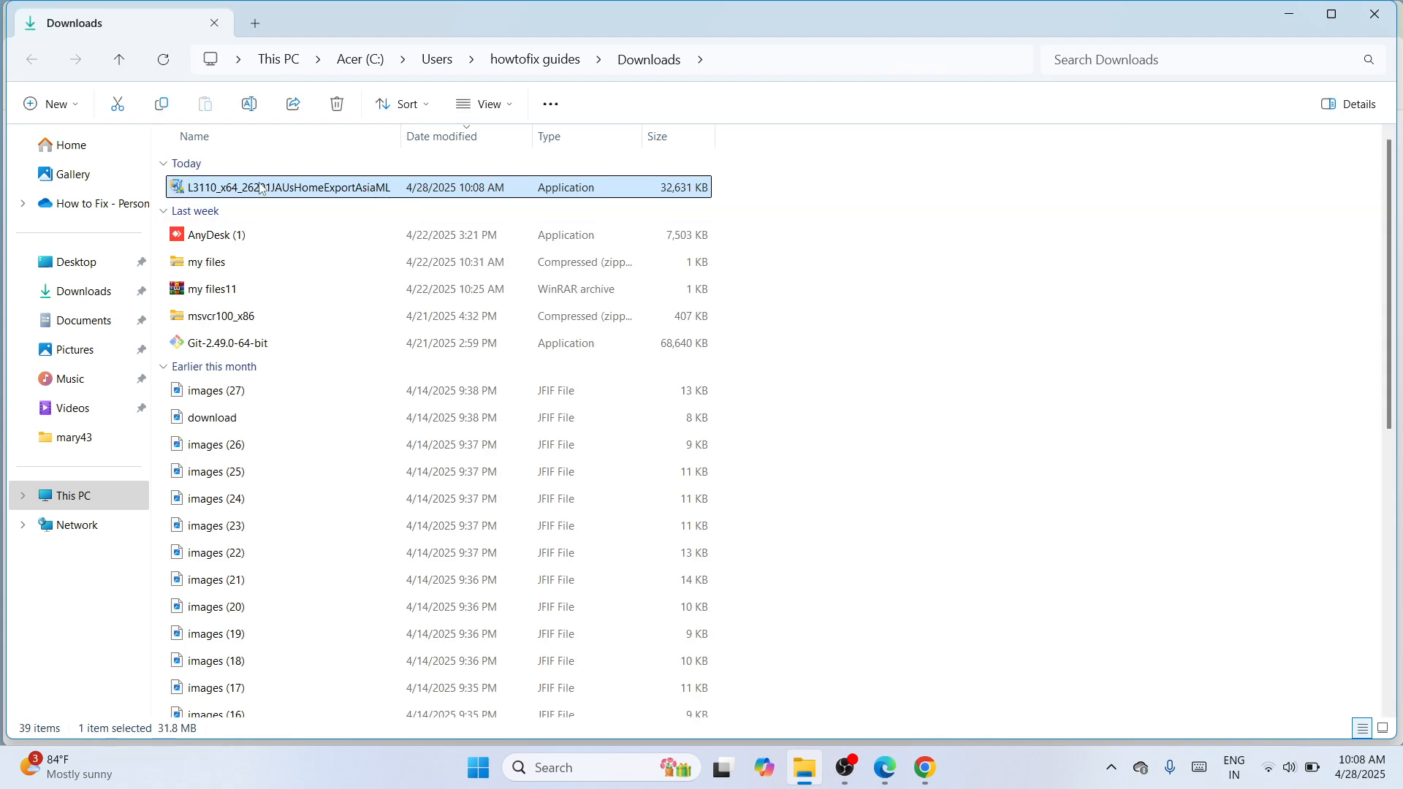
{"action": "left_click", "coordinate": [119, 105]}
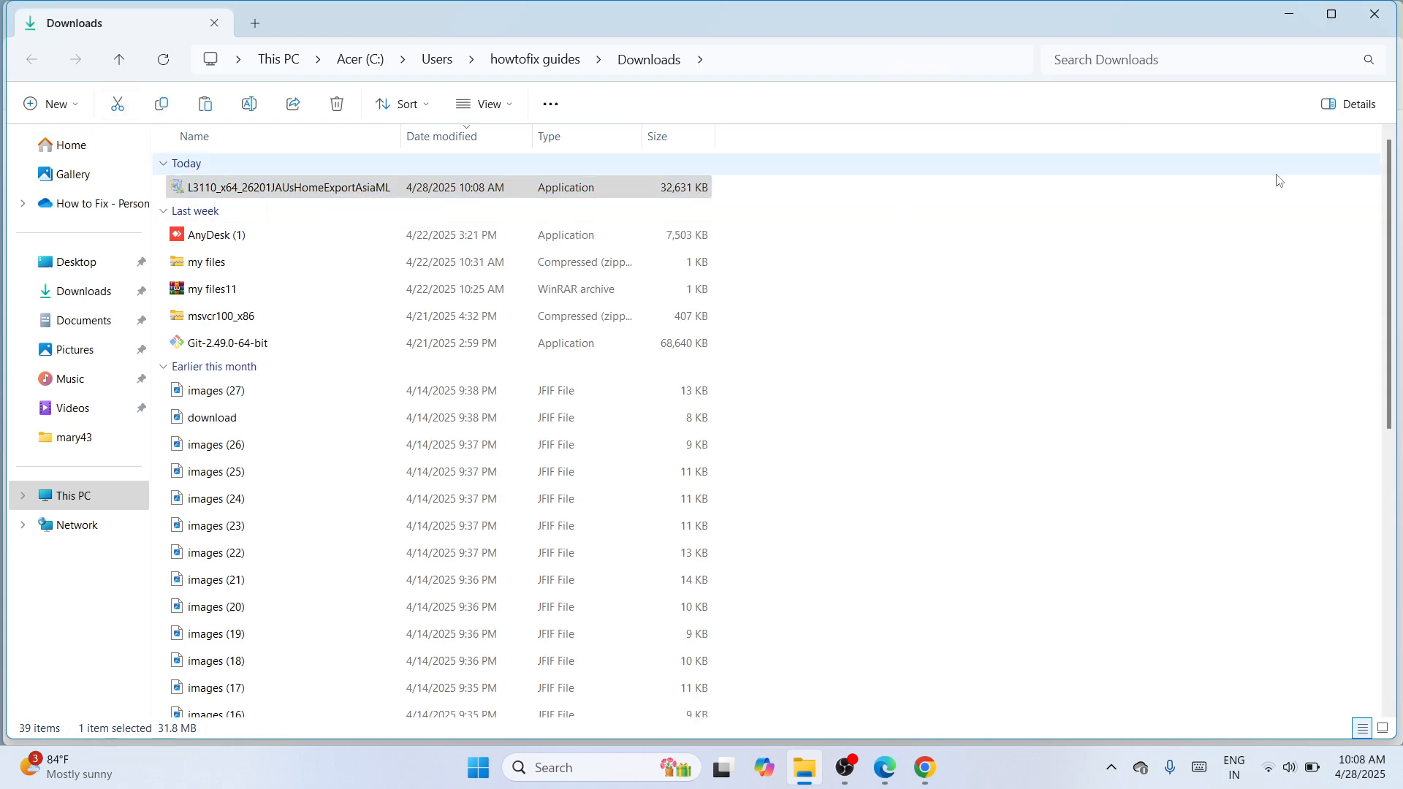
{"action": "left_click", "coordinate": [1390, 24]}
{"action": "left_click", "coordinate": [1387, 22]}
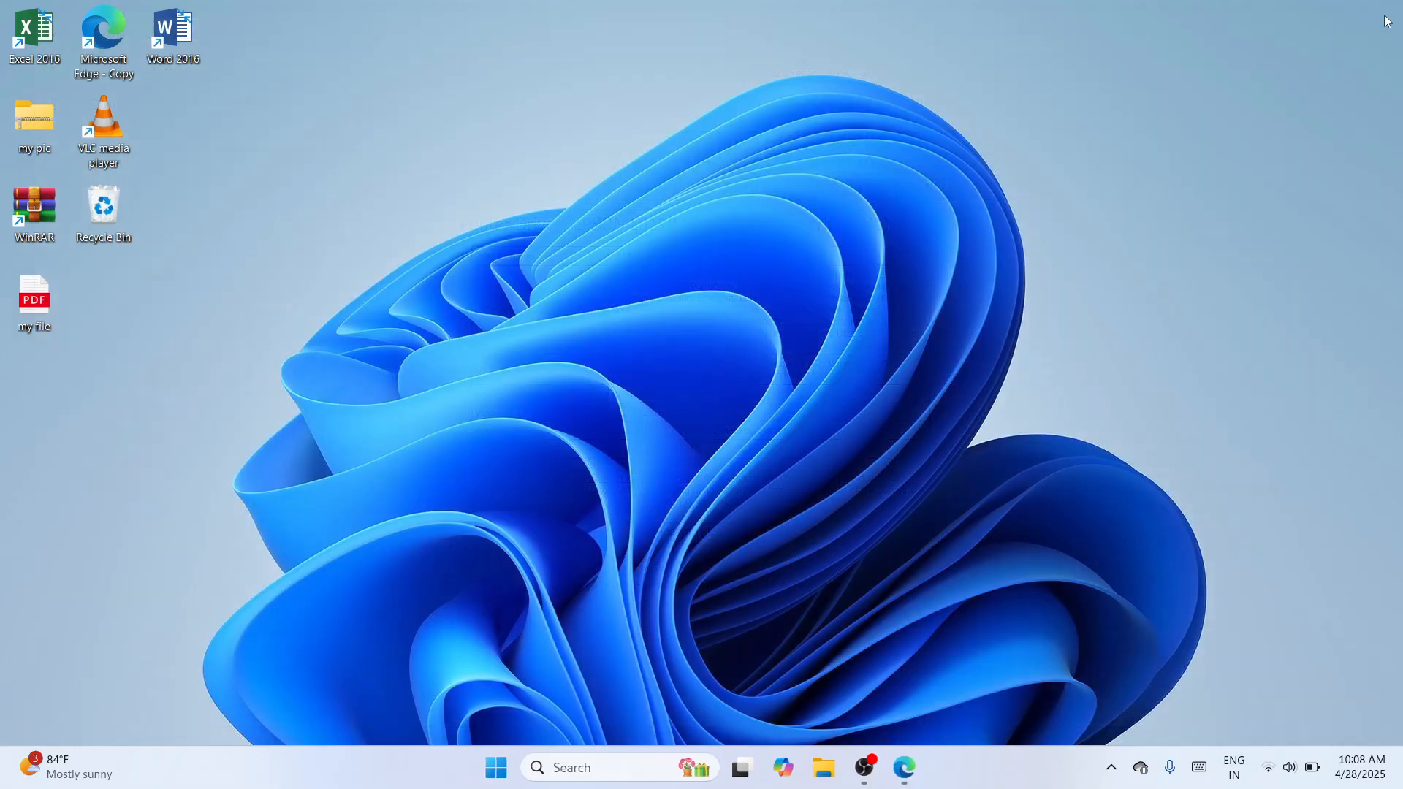
{"action": "right_click", "coordinate": [829, 182]}
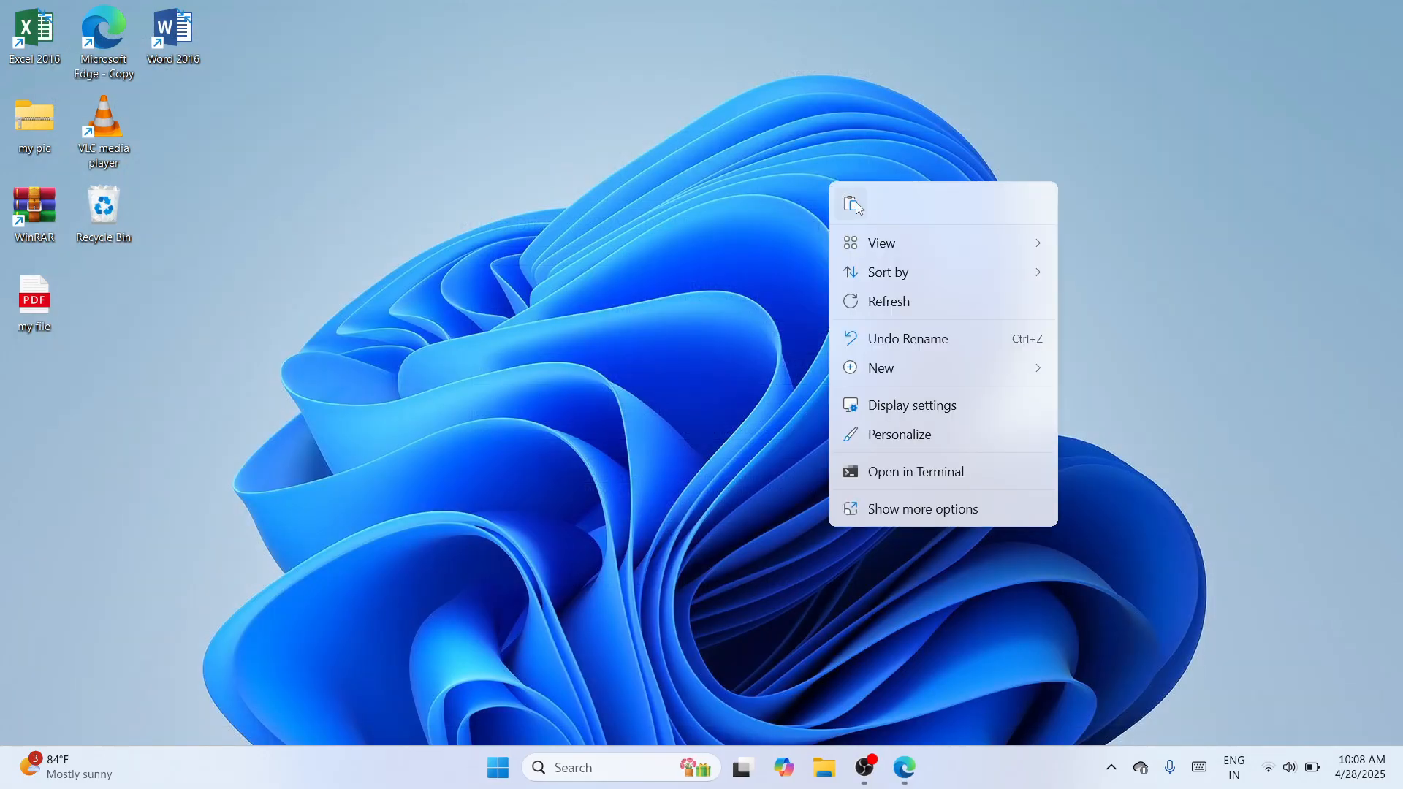
{"action": "left_click", "coordinate": [853, 205]}
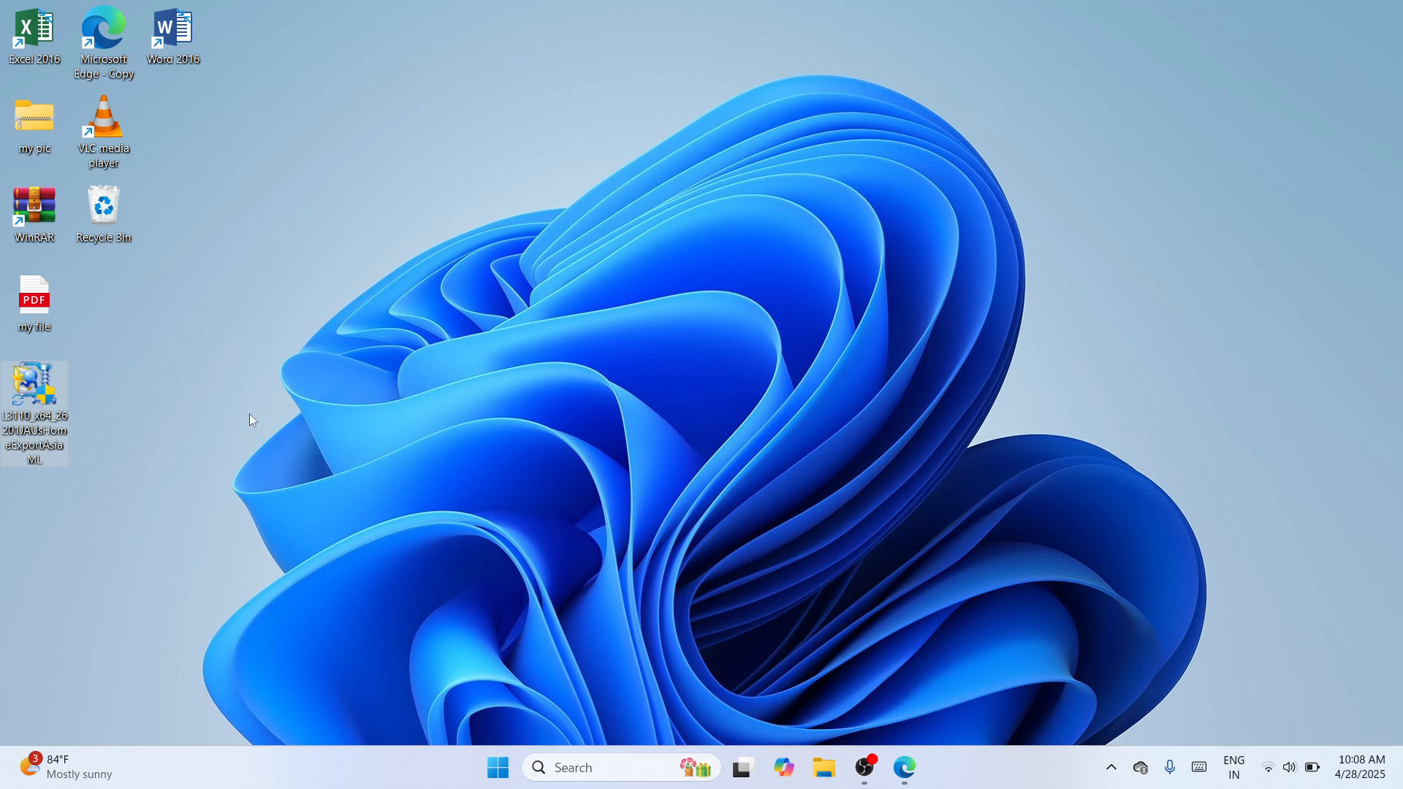
{"action": "left_click_drag", "start_coordinate": [36, 398], "coordinate": [660, 219]}
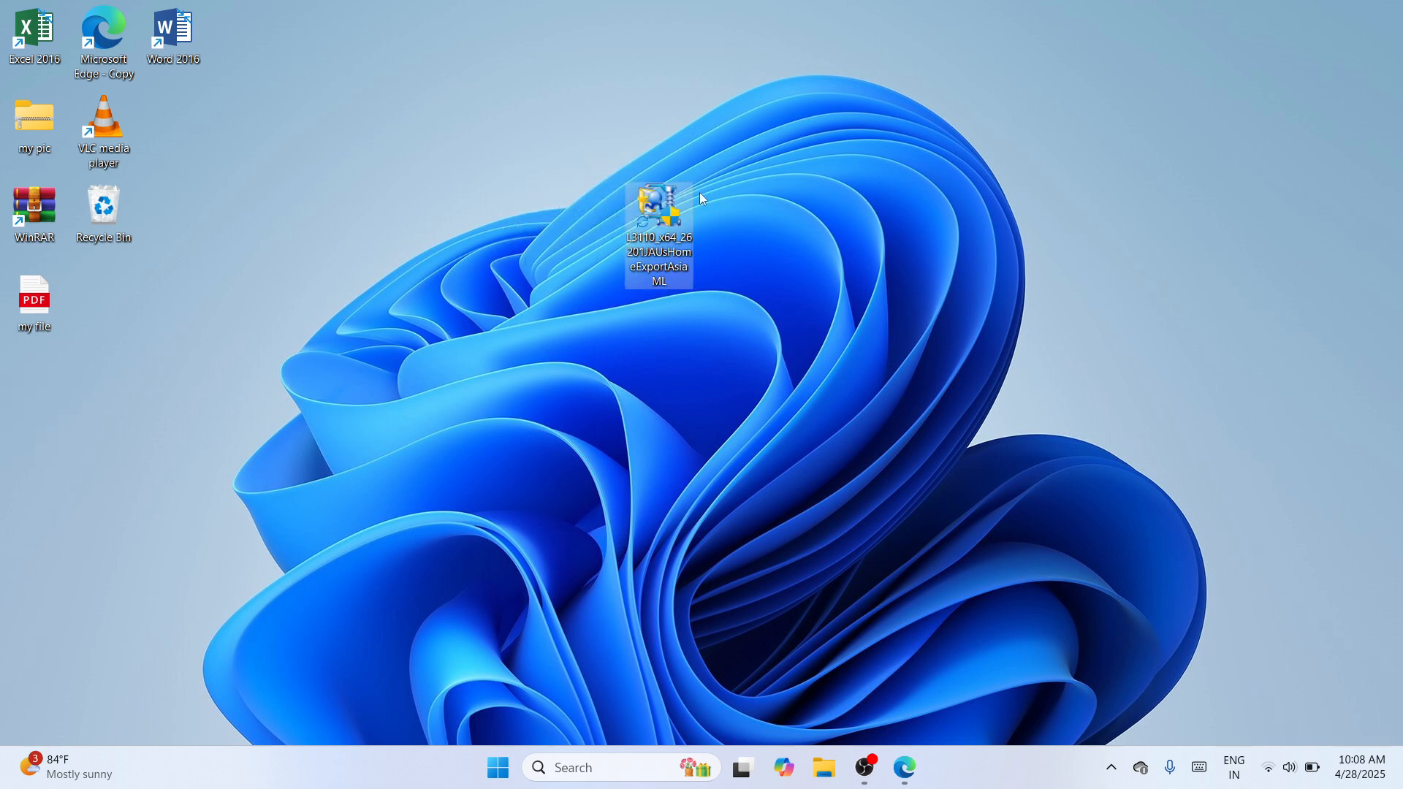
Extract the installer with WinRAR to the L3110_x64_26201JAUsHomeExportAsiaML folder and place that folder beside the installer on the desktop.
{"action": "right_click", "coordinate": [660, 211]}
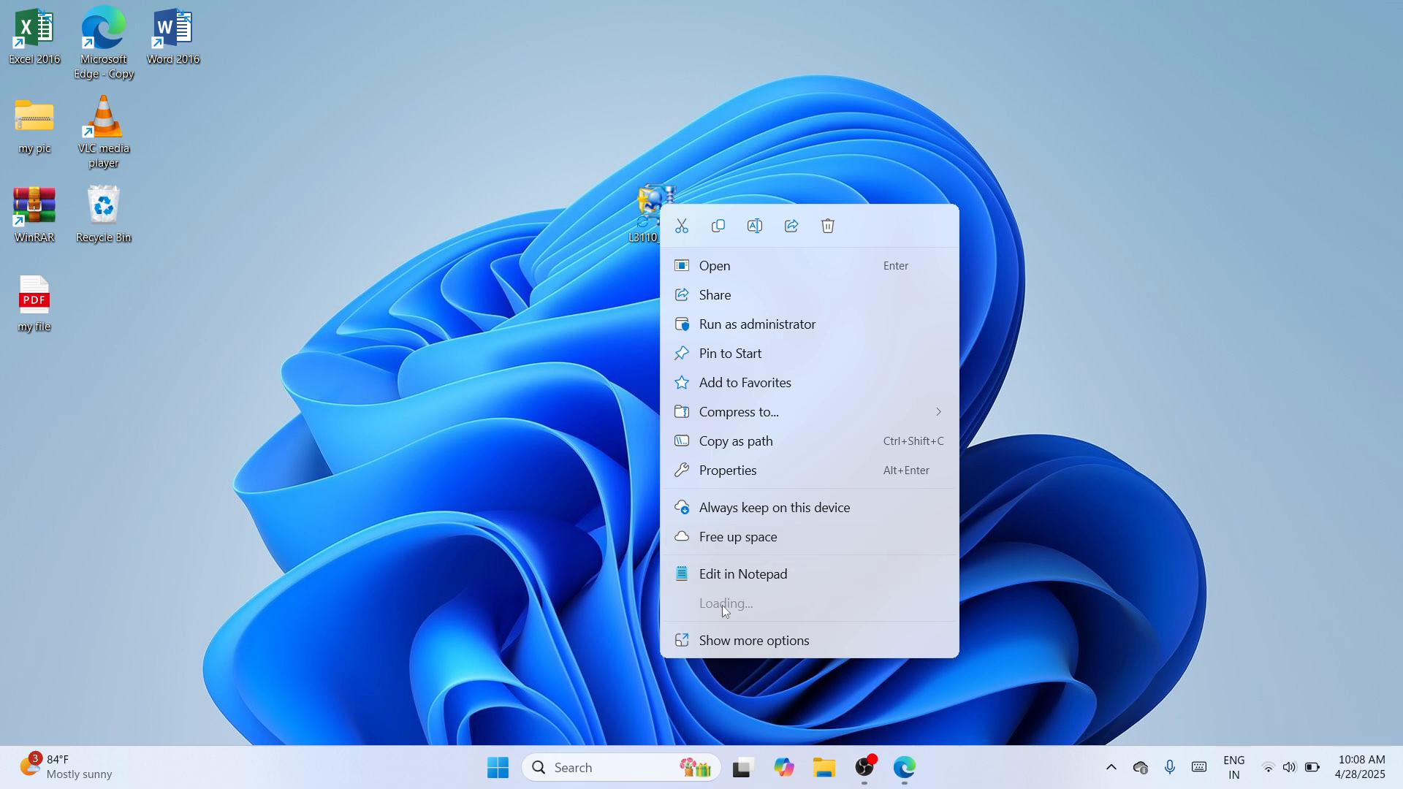
{"action": "mouse_move", "coordinate": [707, 607]}
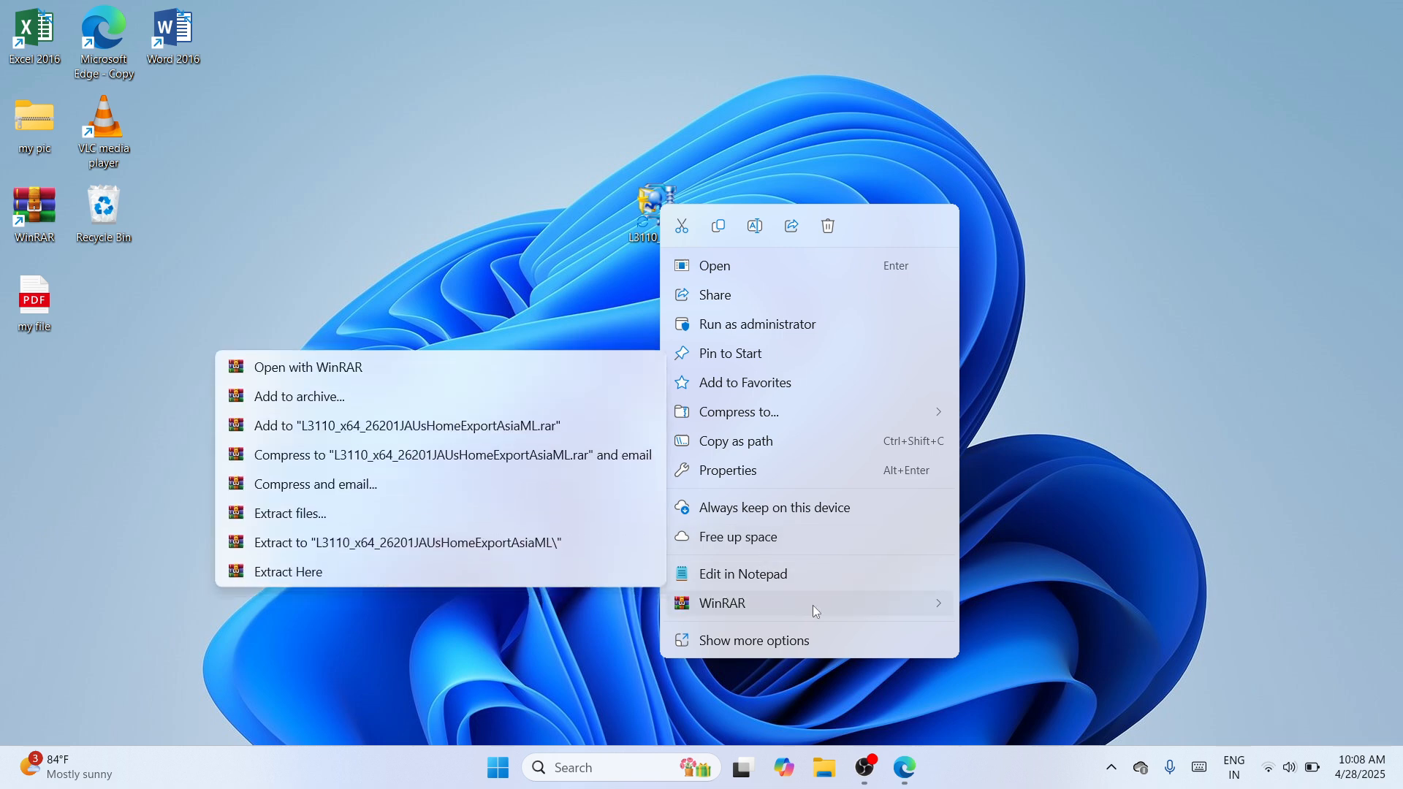
{"action": "left_click", "coordinate": [577, 545]}
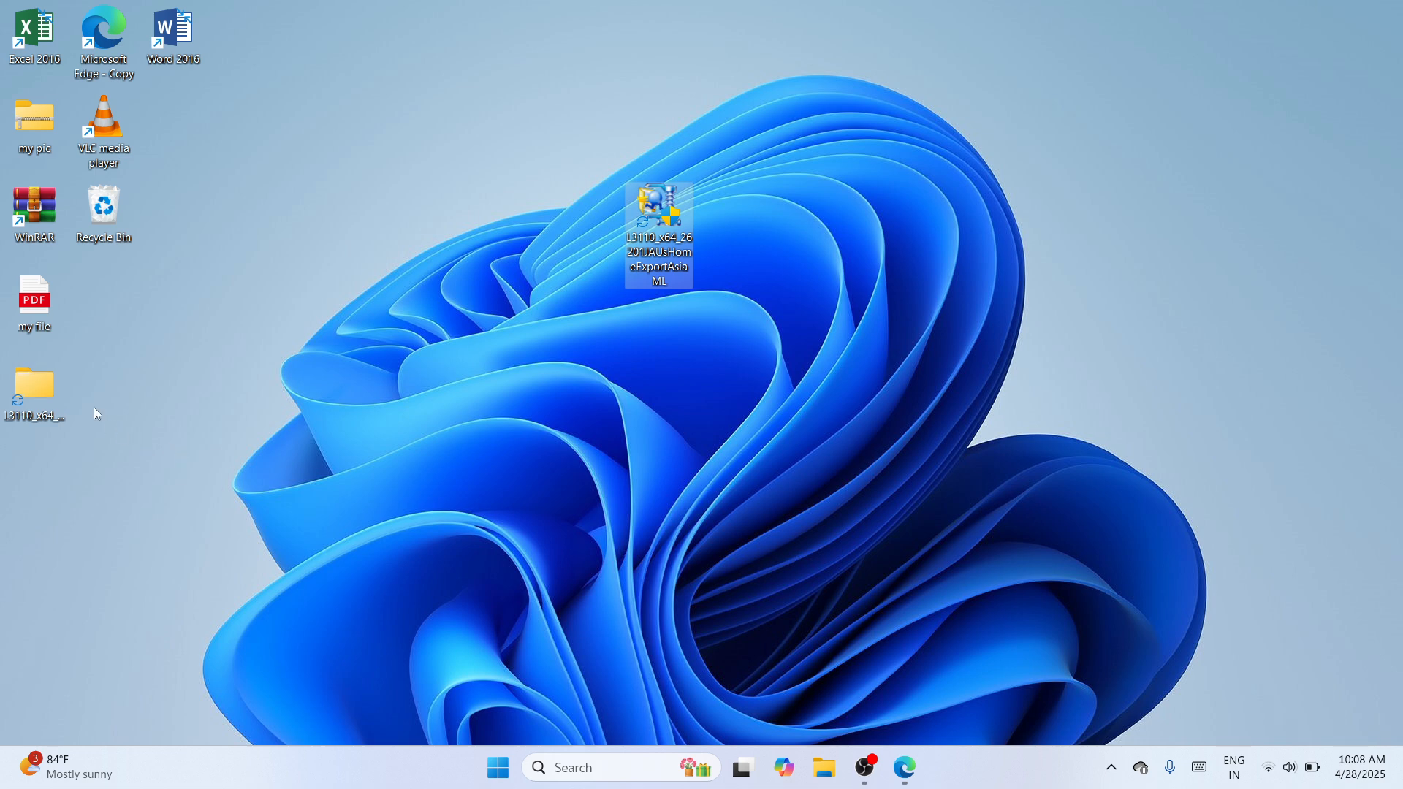
{"action": "left_click_drag", "start_coordinate": [29, 393], "coordinate": [548, 203]}
{"action": "left_click", "coordinate": [577, 543]}
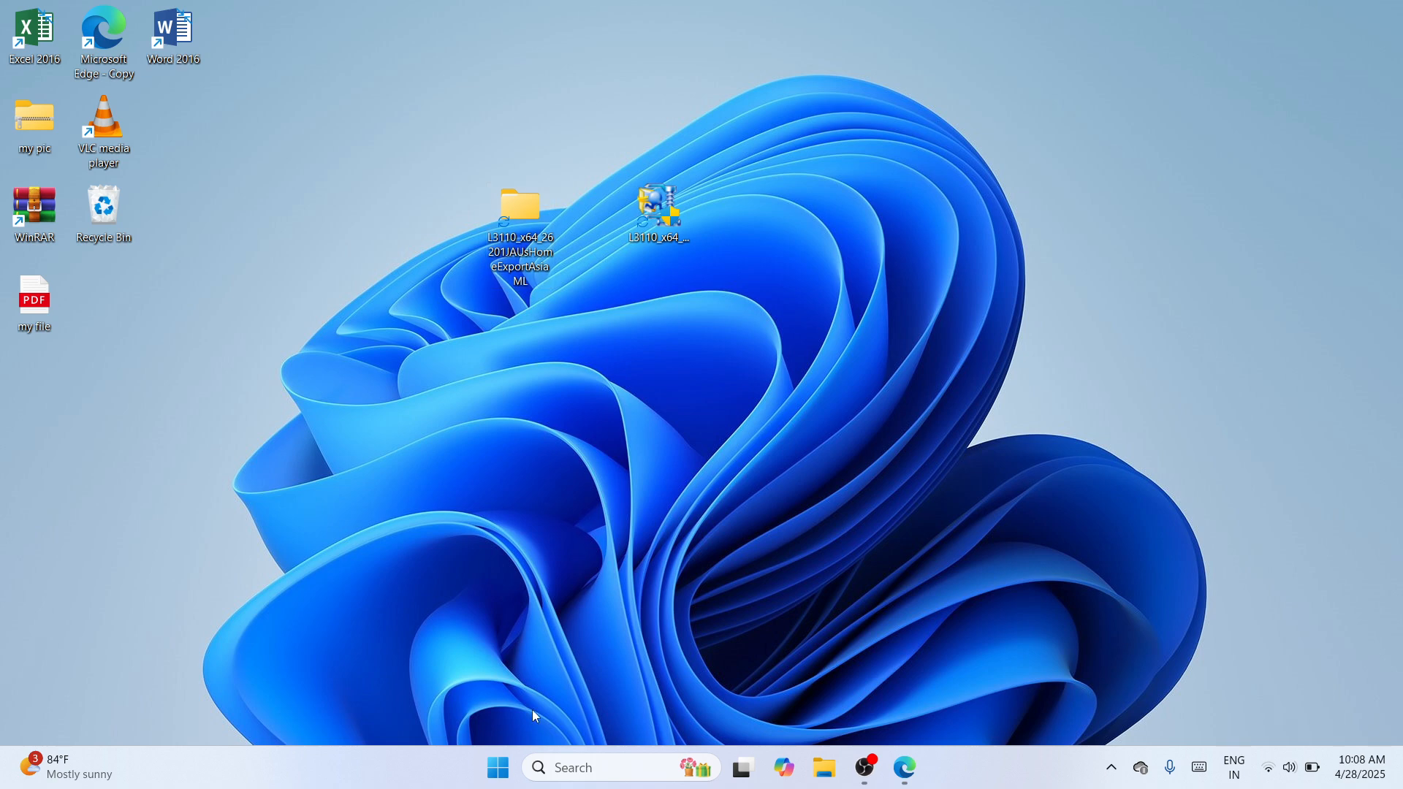
Open More devices and printer settings from the Bluetooth & devices section of Windows Settings.
{"action": "right_click", "coordinate": [504, 766]}
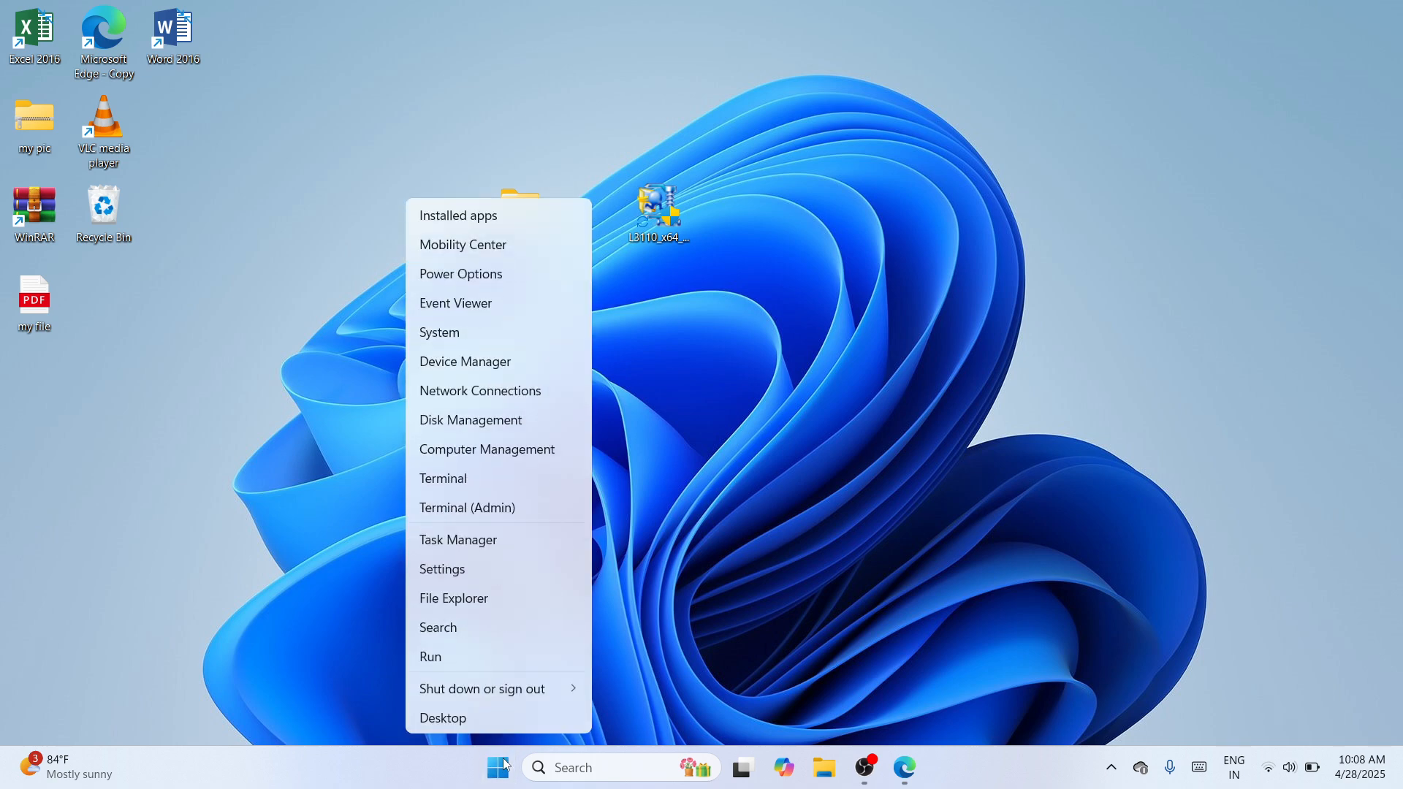
{"action": "left_click", "coordinate": [492, 574]}
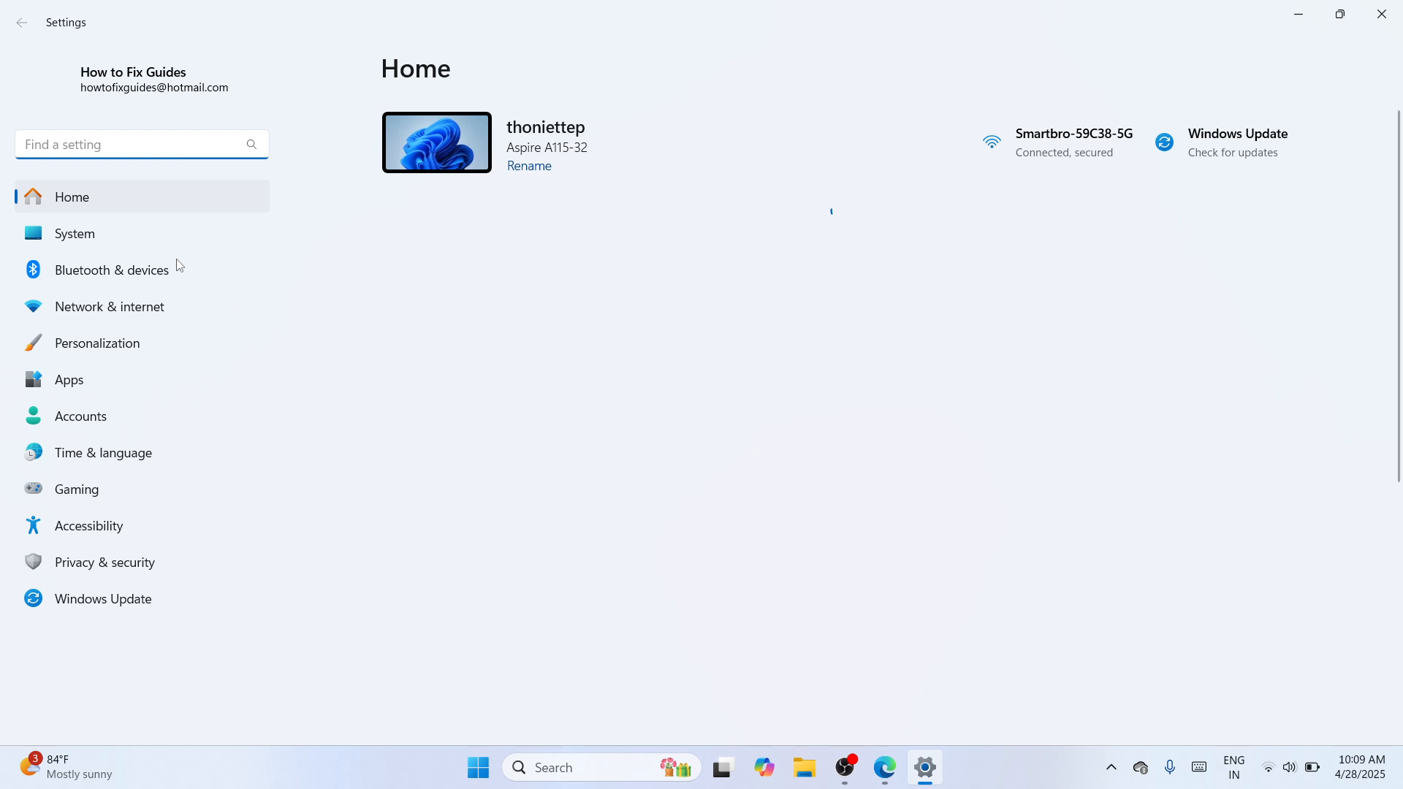
{"action": "left_click", "coordinate": [146, 270]}
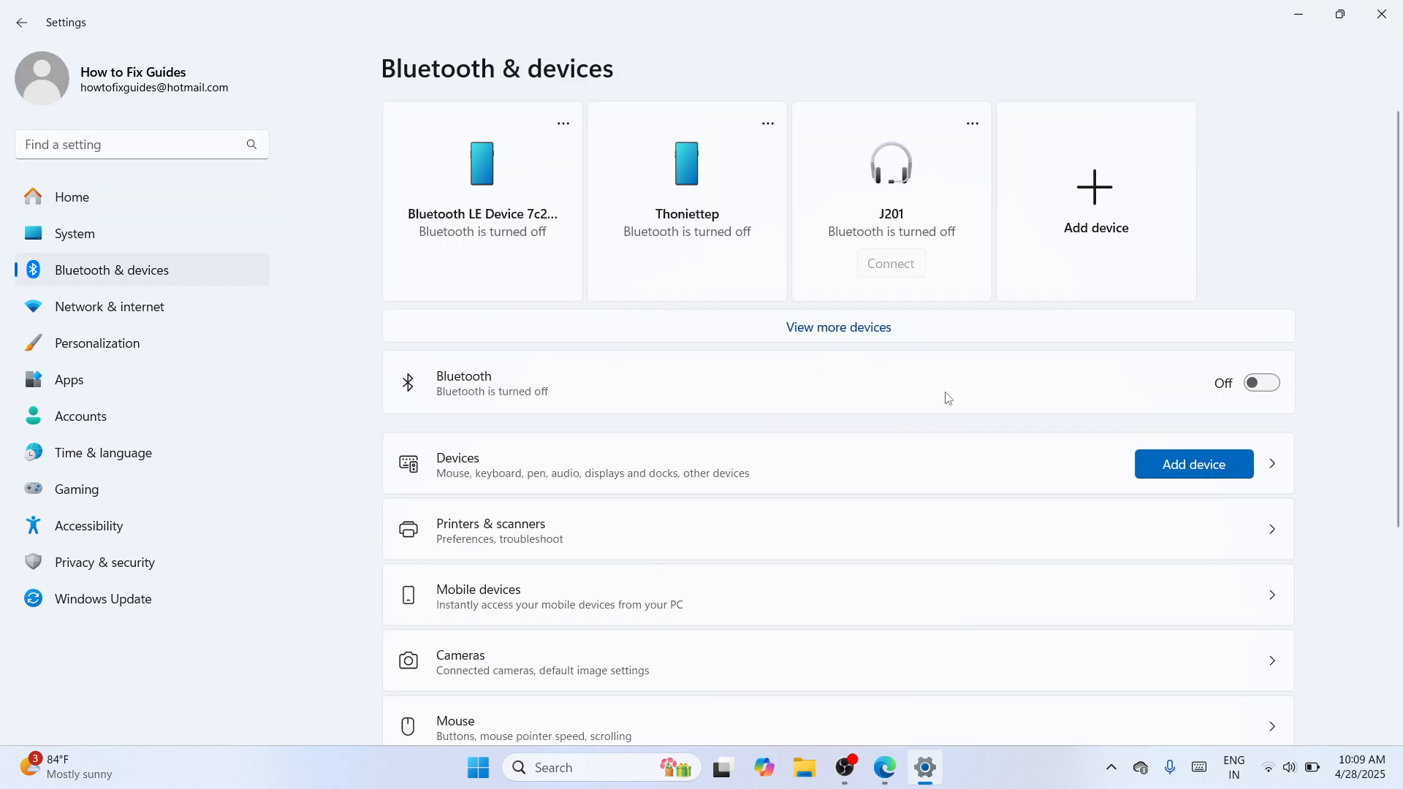
{"action": "left_click", "coordinate": [940, 459]}
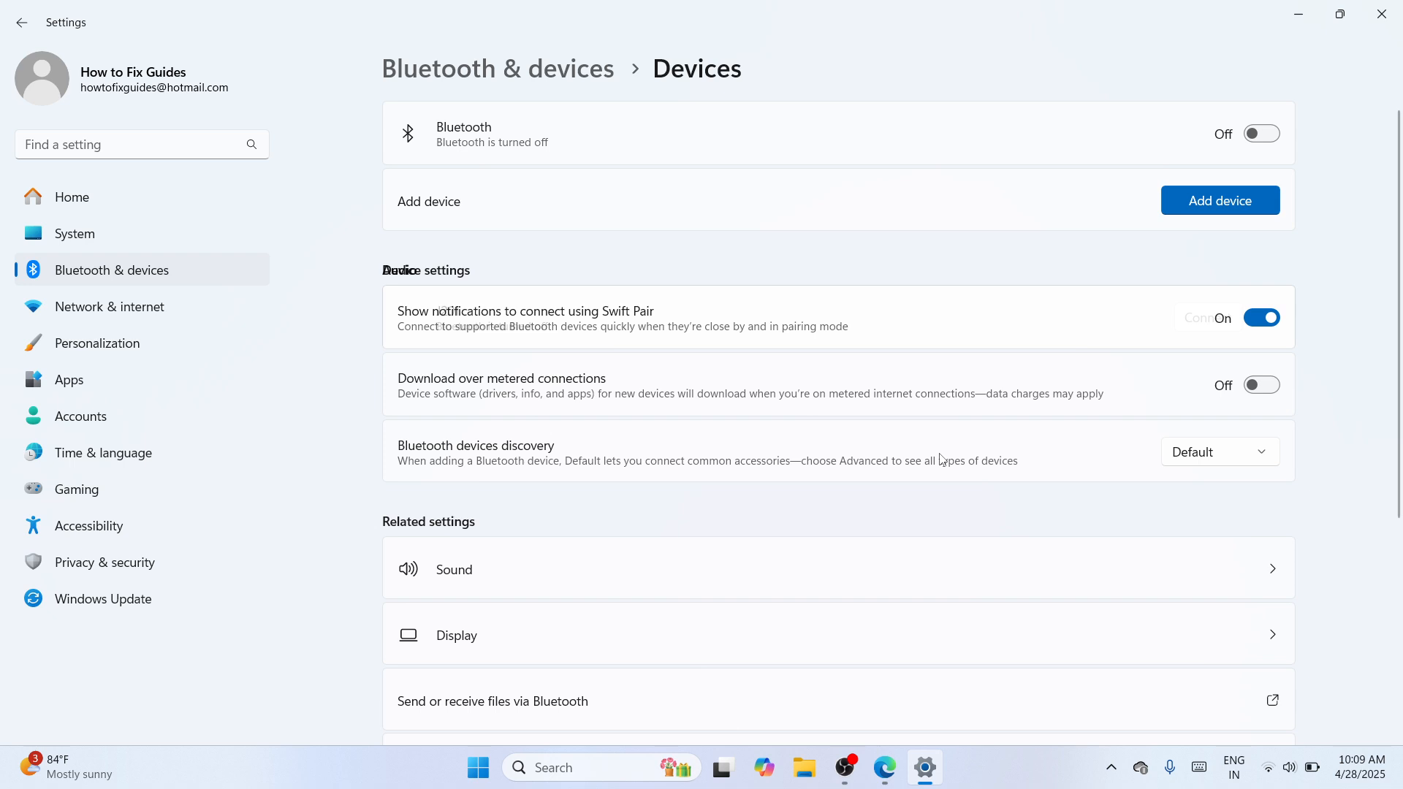
{"action": "scroll", "coordinate": [940, 459], "scroll_direction": "down", "scroll_amount": 5}
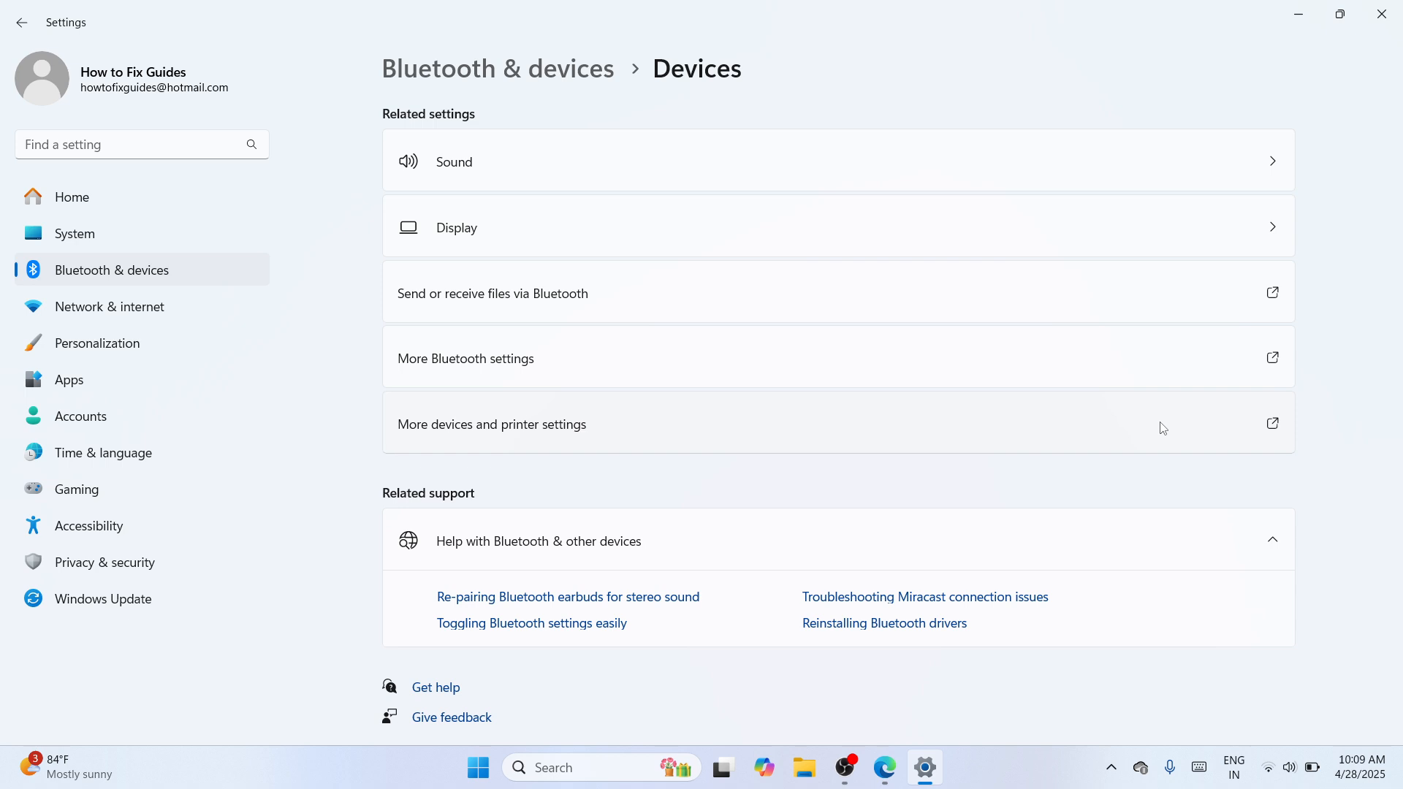
{"action": "left_click", "coordinate": [1163, 428]}
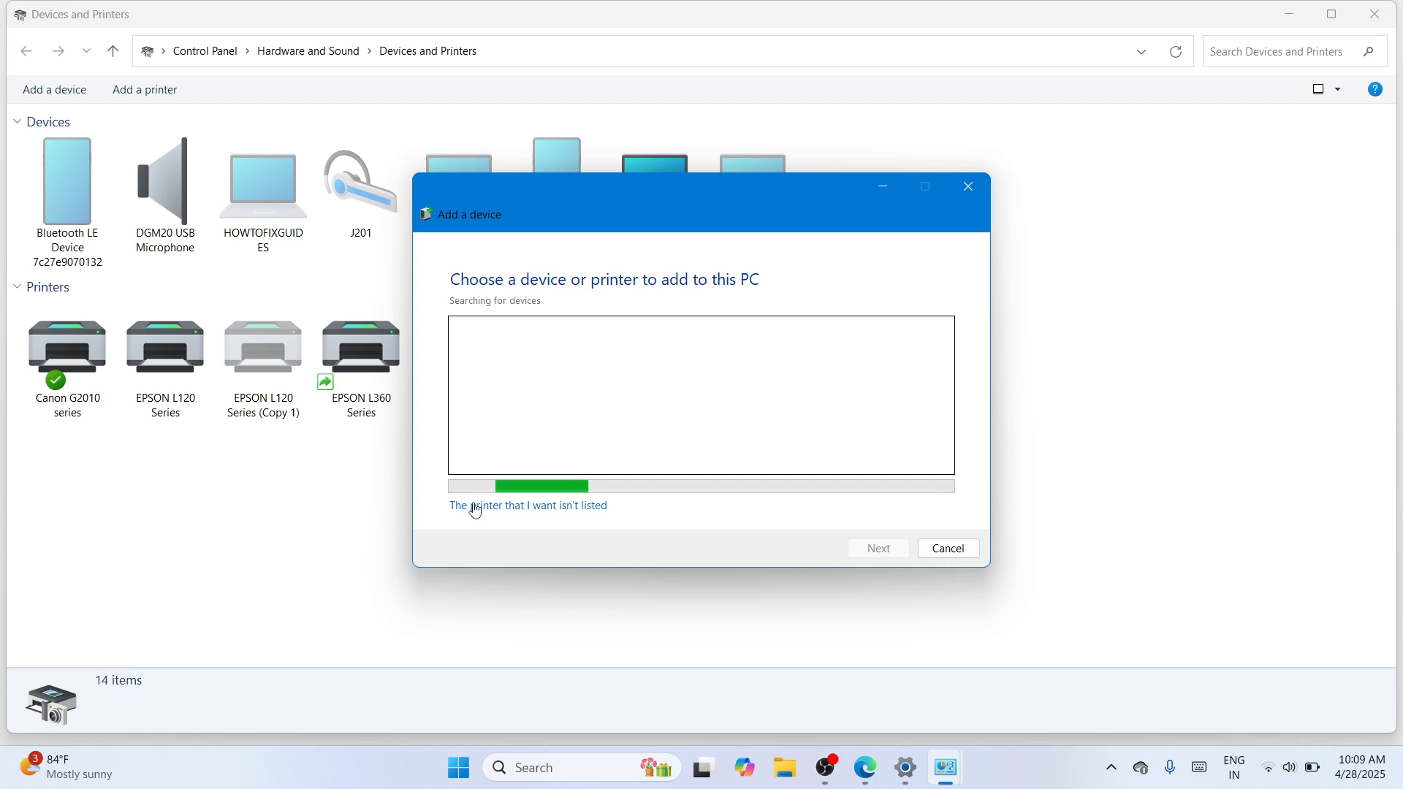
Add an unlisted local printer with manual settings, using the existing port USB001 (Virtual printer port for USB).
{"action": "left_click", "coordinate": [475, 508]}
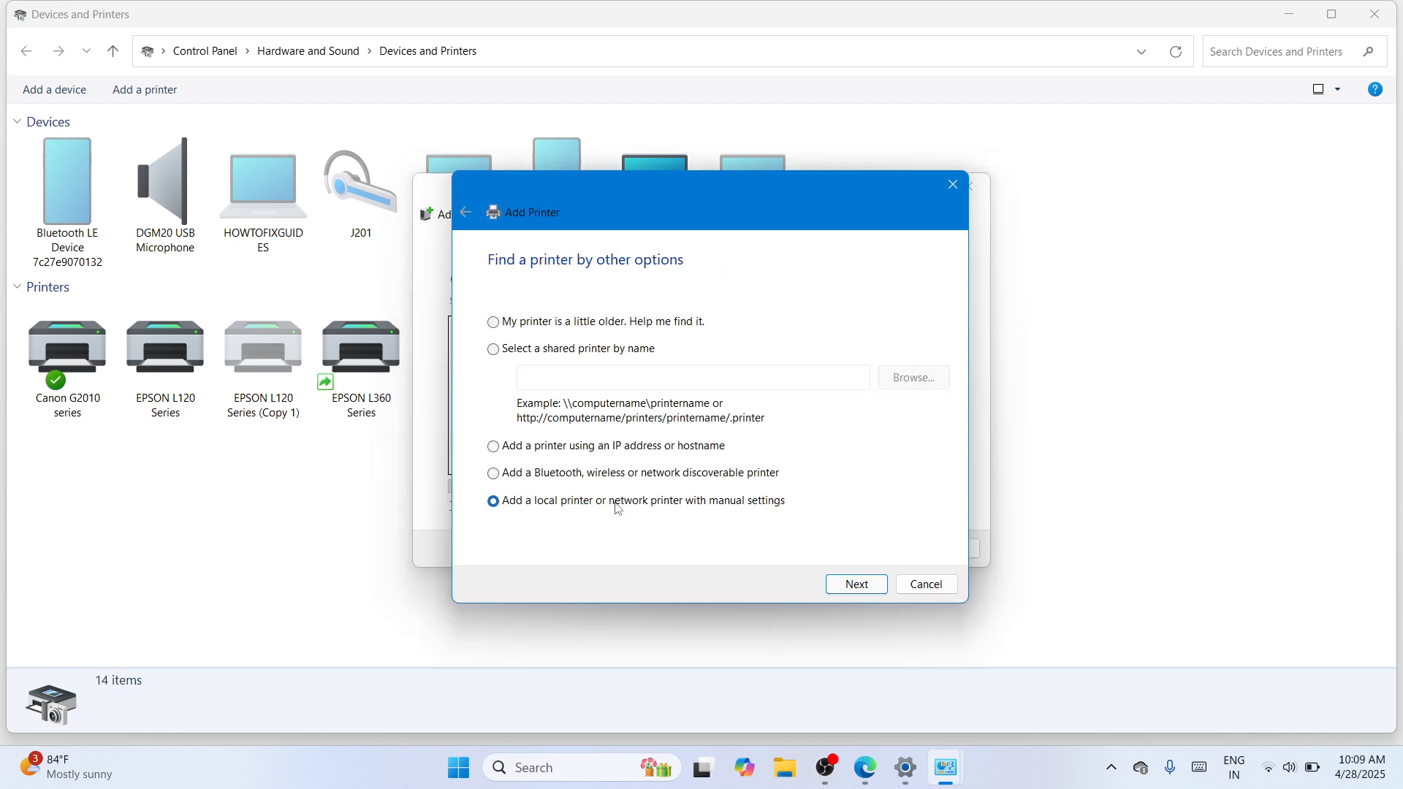
{"action": "left_click", "coordinate": [865, 587]}
{"action": "left_click", "coordinate": [936, 336]}
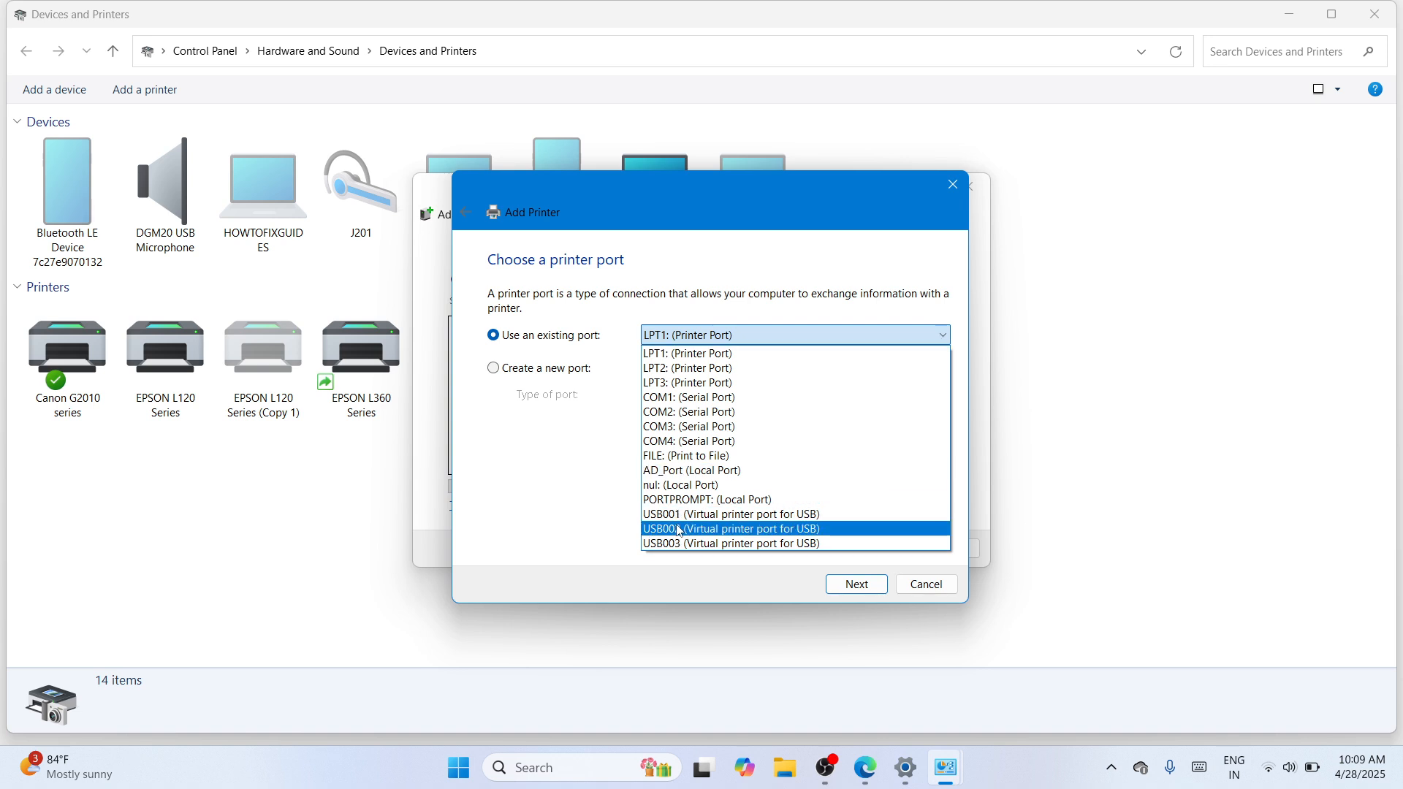
{"action": "left_click", "coordinate": [777, 515]}
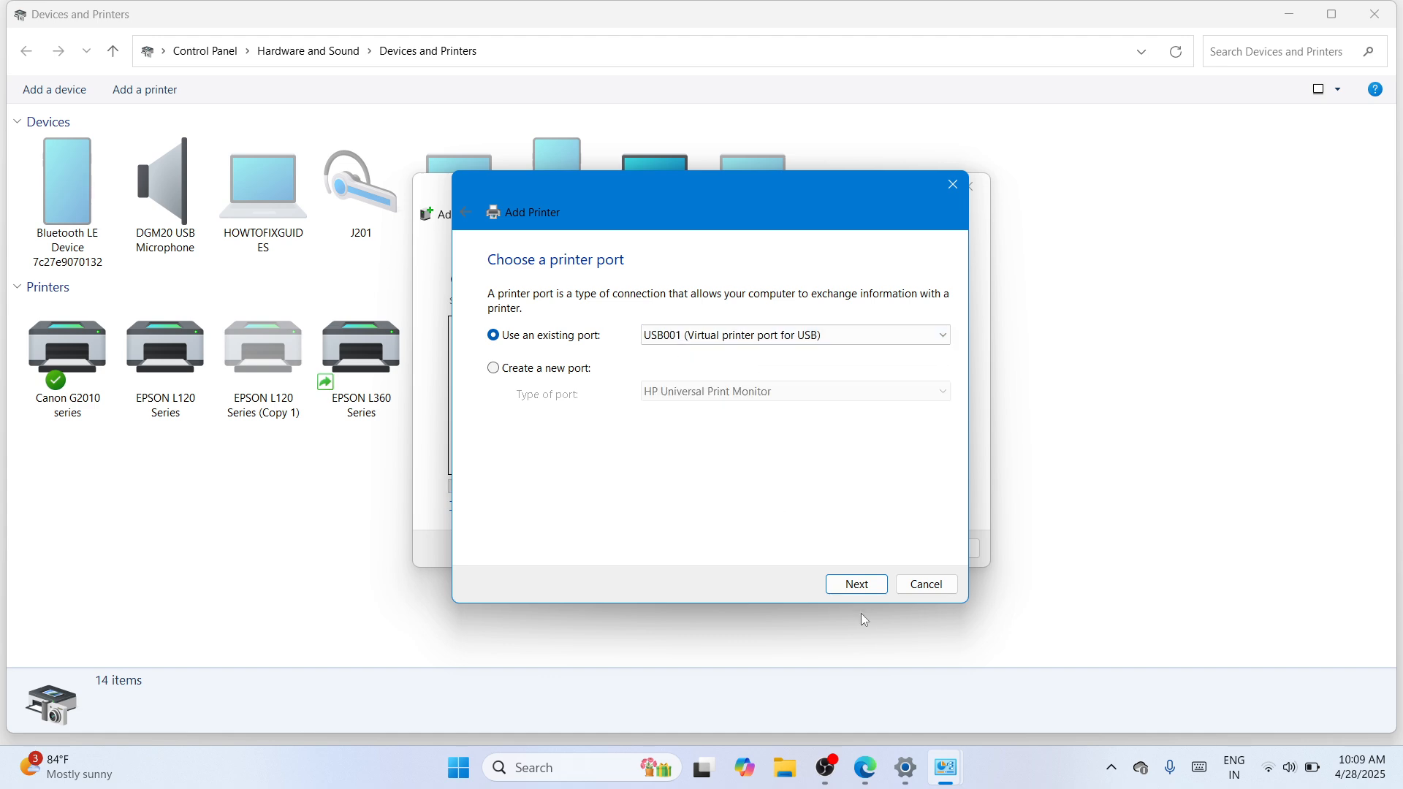
{"action": "left_click", "coordinate": [843, 587]}
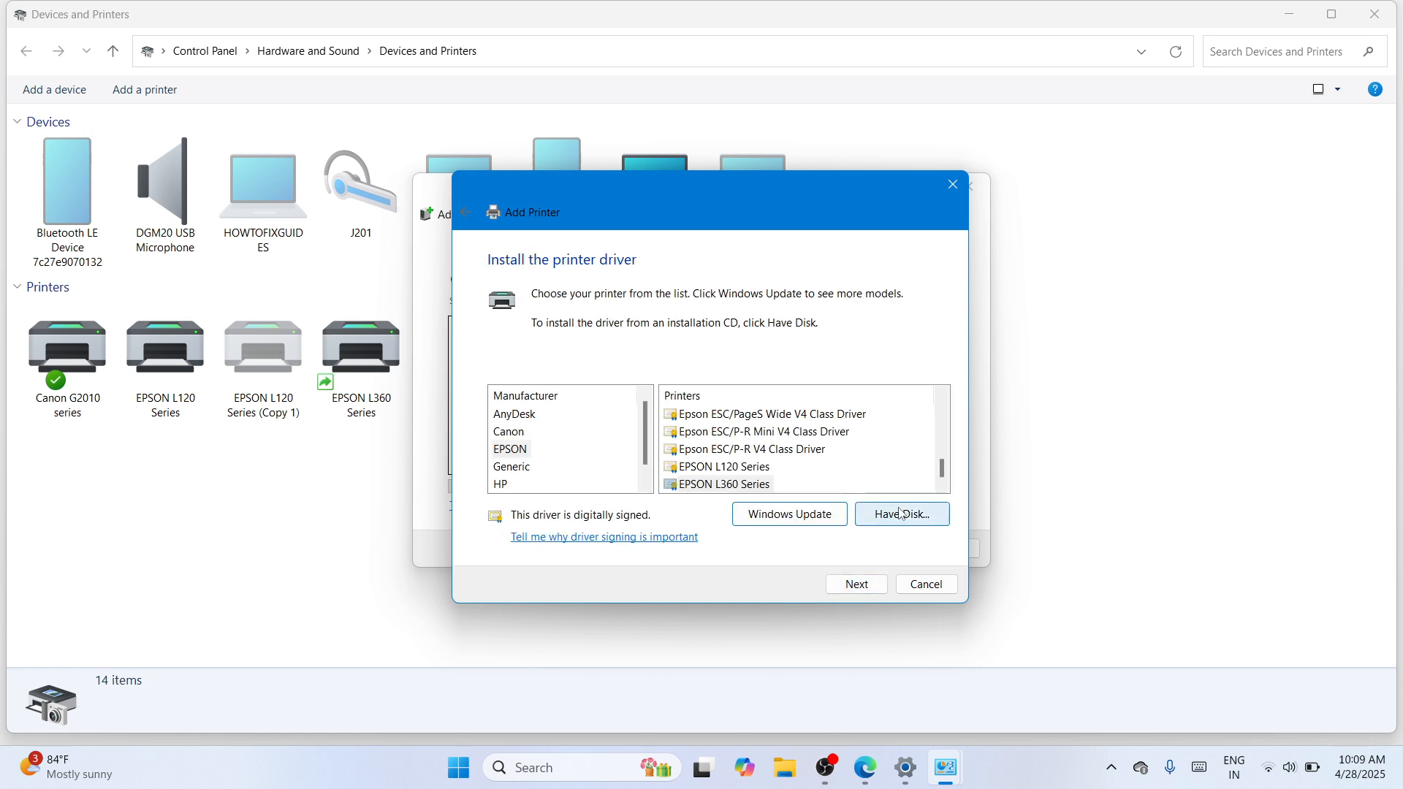
Browse for a driver from disk to the WINX64 folder inside the extracted L3110_x64_26201JAUsHomeExportAsiaML folder on the desktop.
{"action": "left_click", "coordinate": [902, 514]}
{"action": "left_click", "coordinate": [863, 475]}
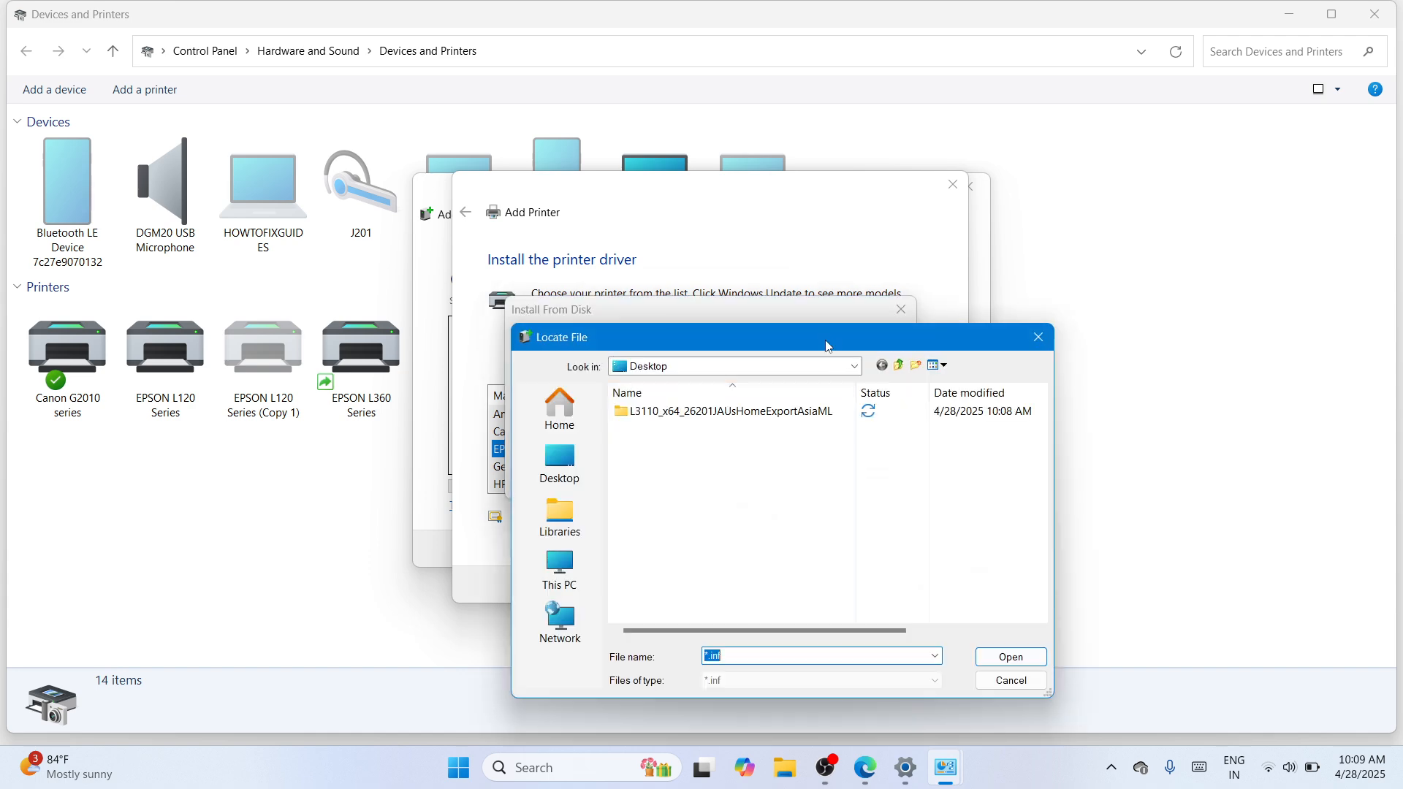
{"action": "left_click_drag", "start_coordinate": [824, 341], "coordinate": [800, 195]}
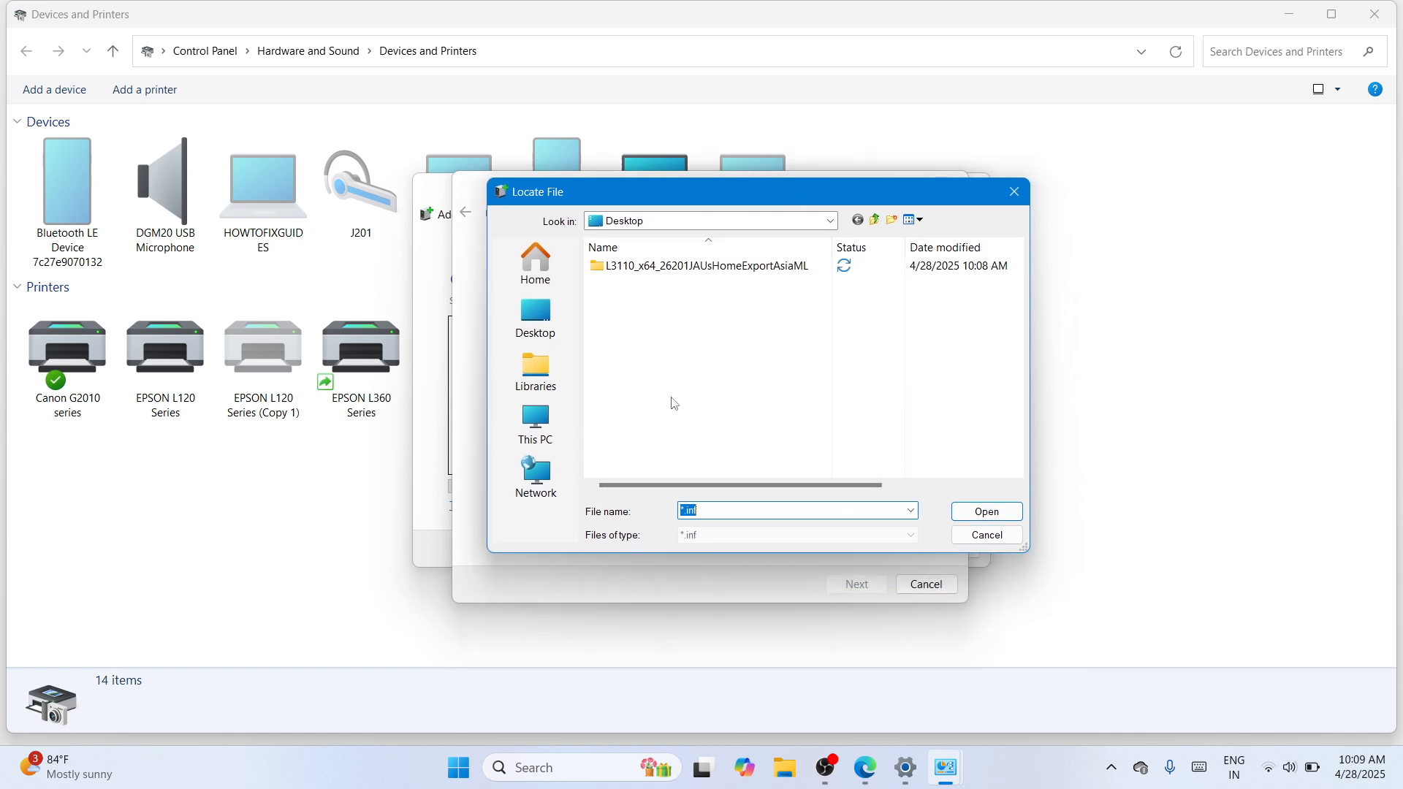
{"action": "left_click", "coordinate": [536, 309]}
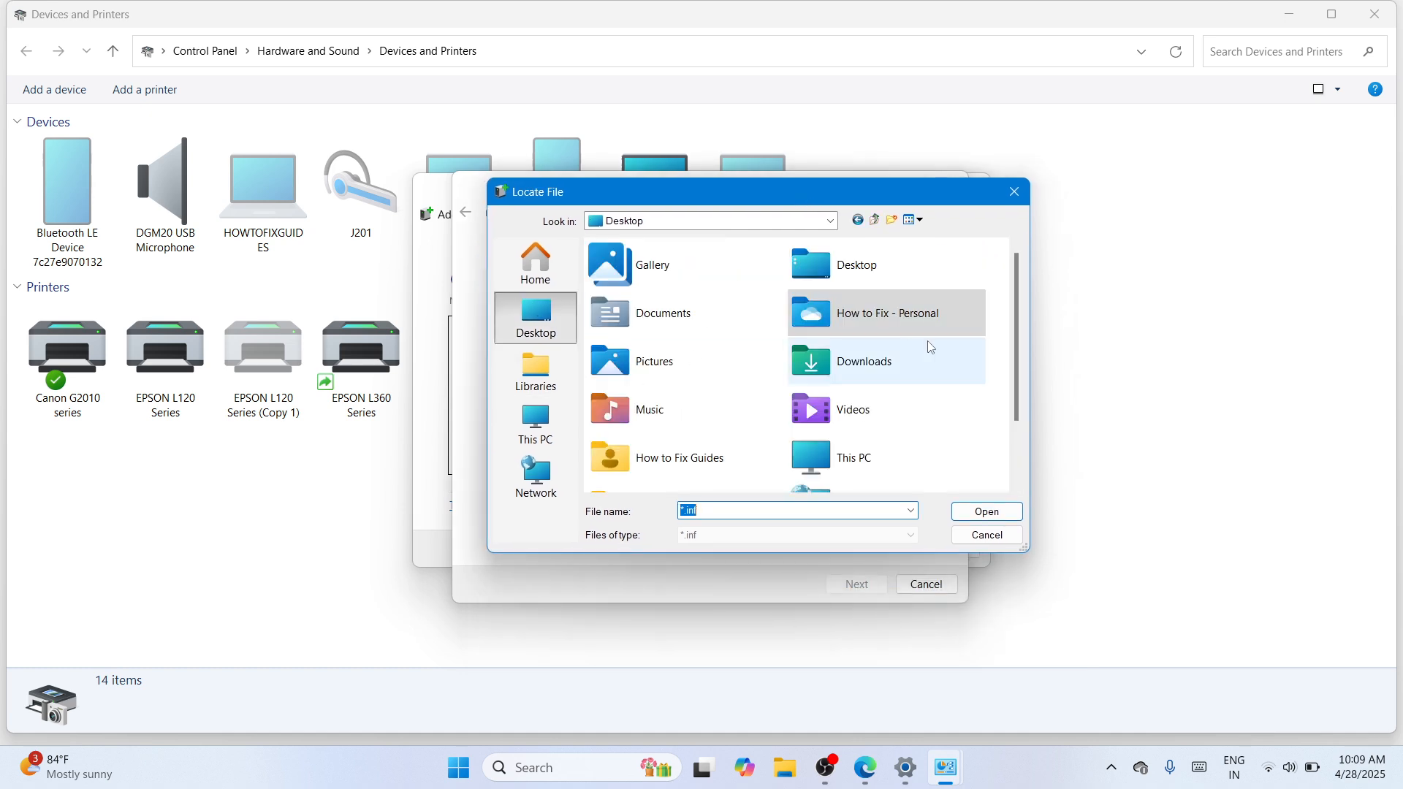
{"action": "left_click_drag", "start_coordinate": [1014, 360], "coordinate": [1027, 477]}
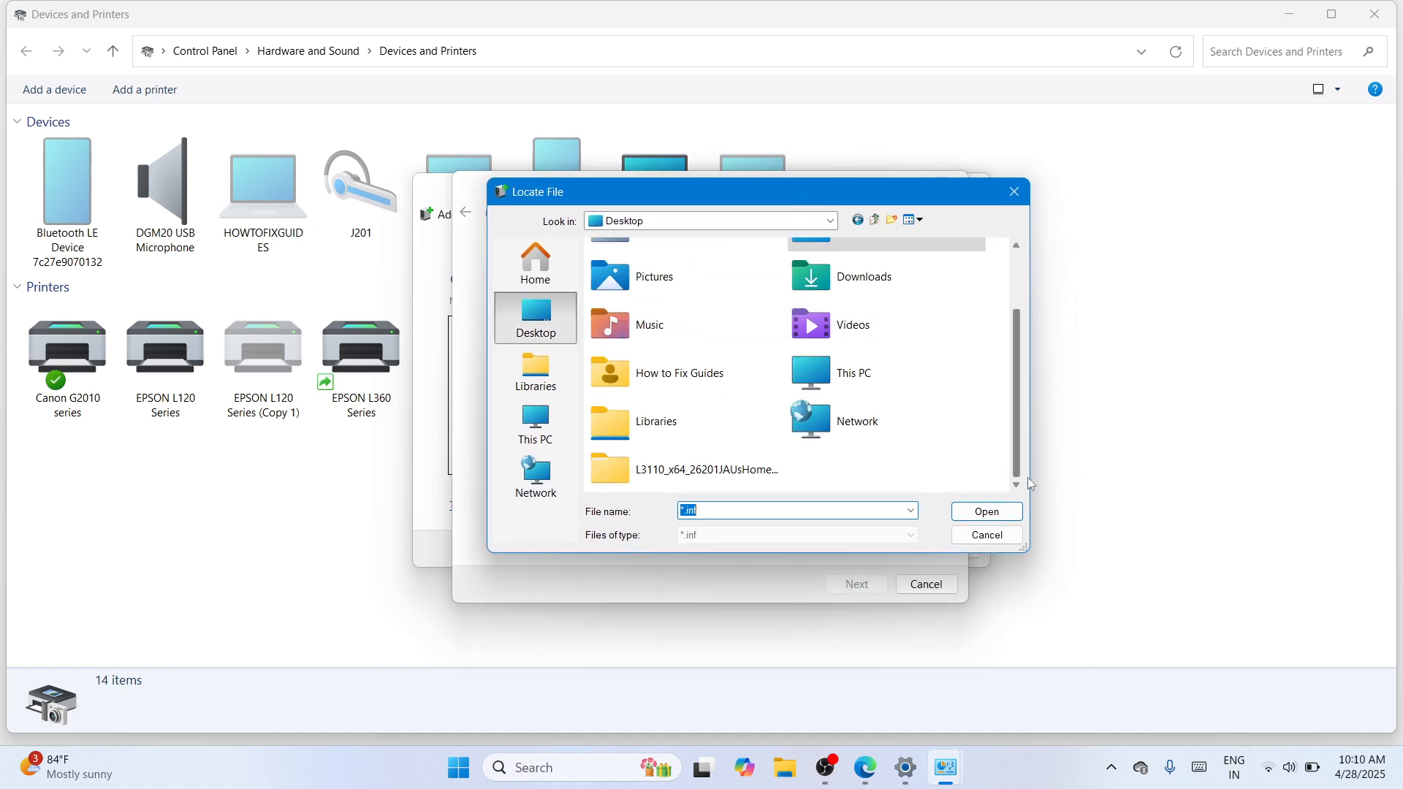
{"action": "left_click", "coordinate": [691, 483]}
{"action": "double_click", "coordinate": [690, 484]}
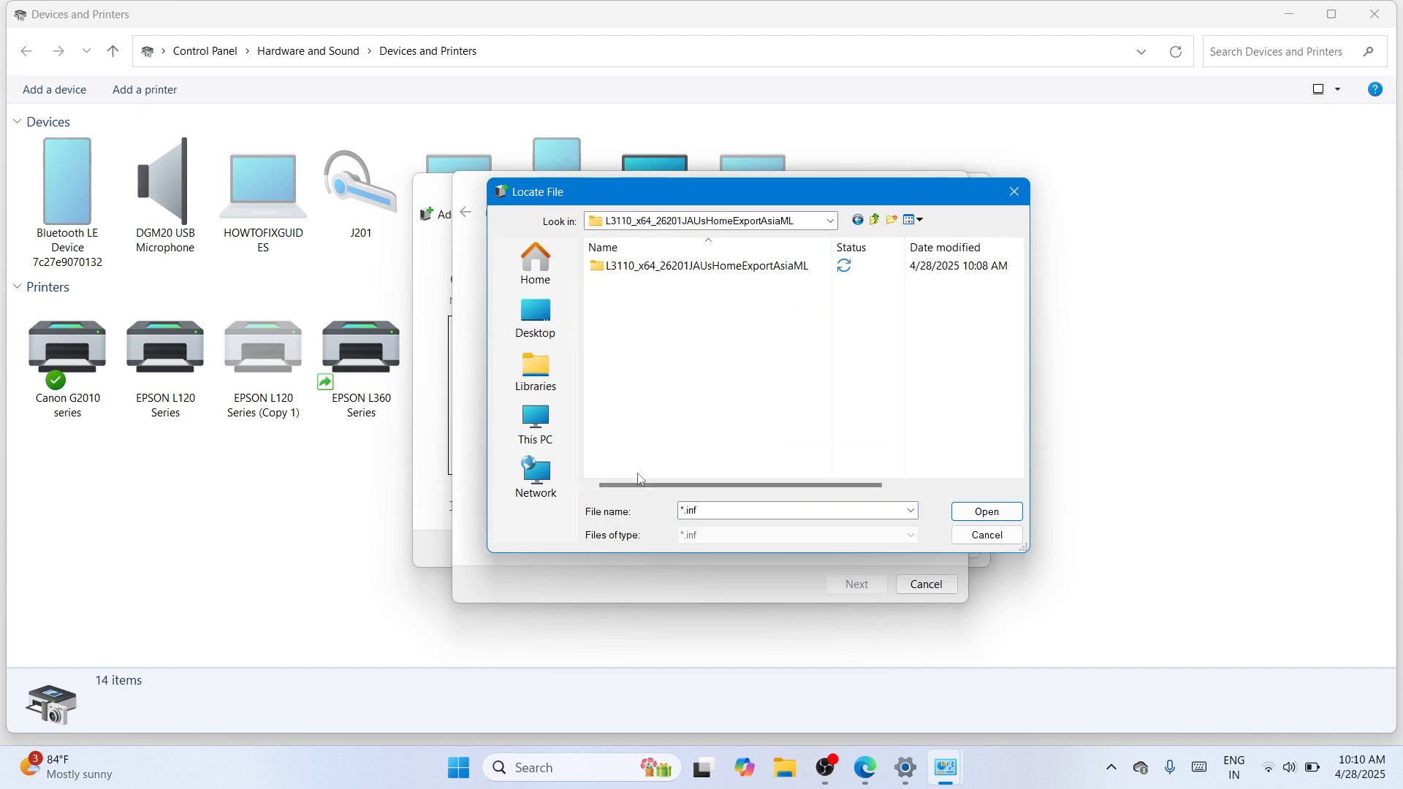
{"action": "left_click", "coordinate": [708, 267]}
{"action": "double_click", "coordinate": [708, 267]}
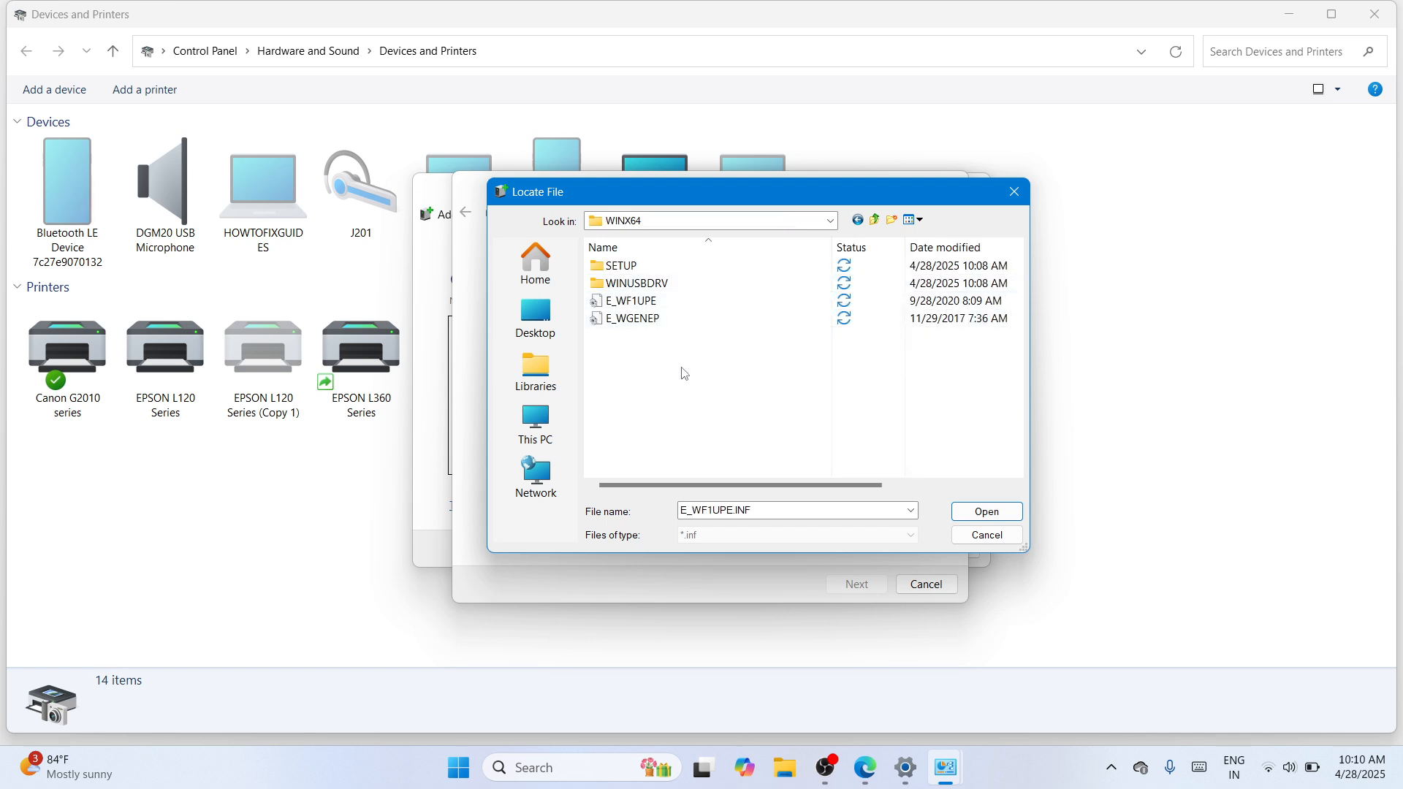
Load the E_WF1UPE driver information file as the manufacturer's installation source.
{"action": "left_click", "coordinate": [683, 302]}
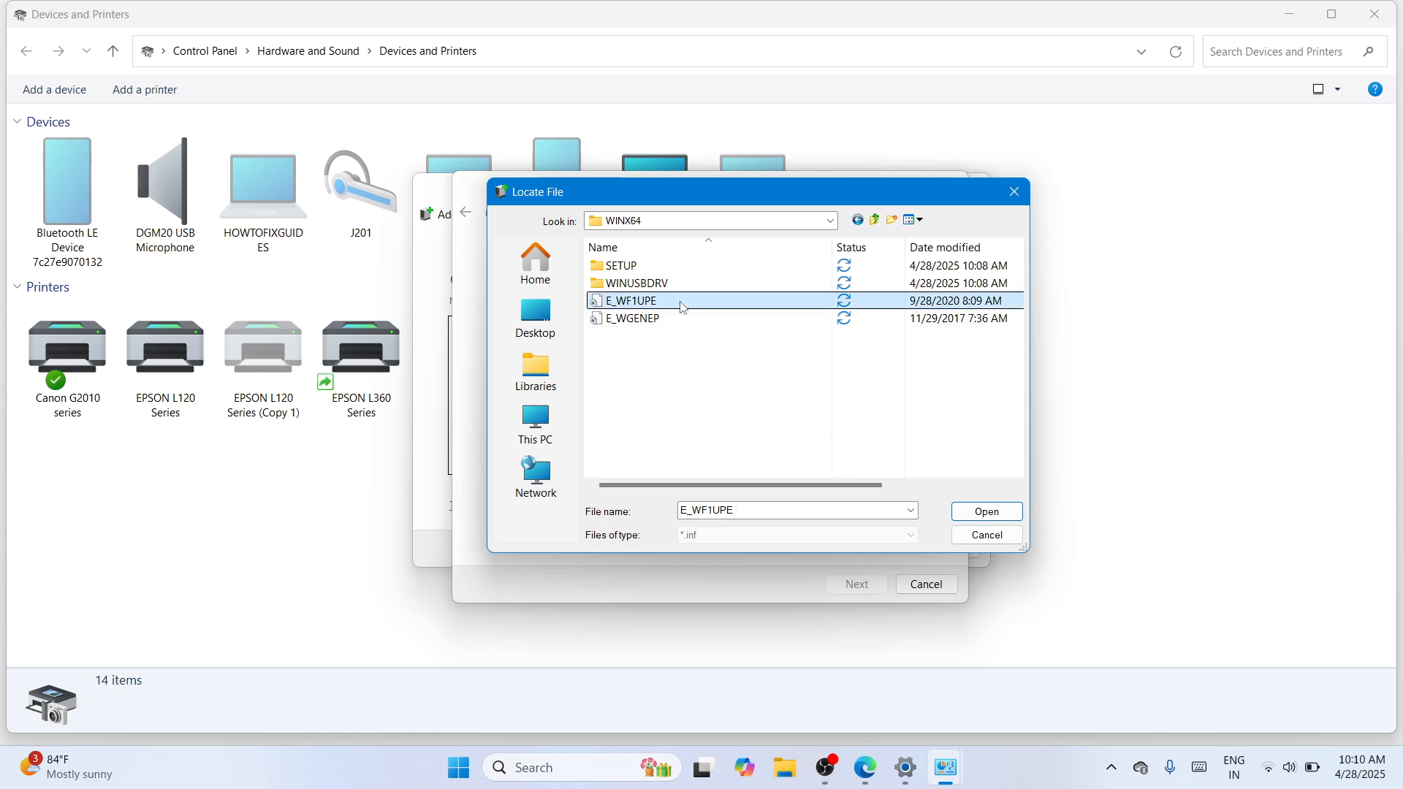
{"action": "left_click", "coordinate": [981, 517]}
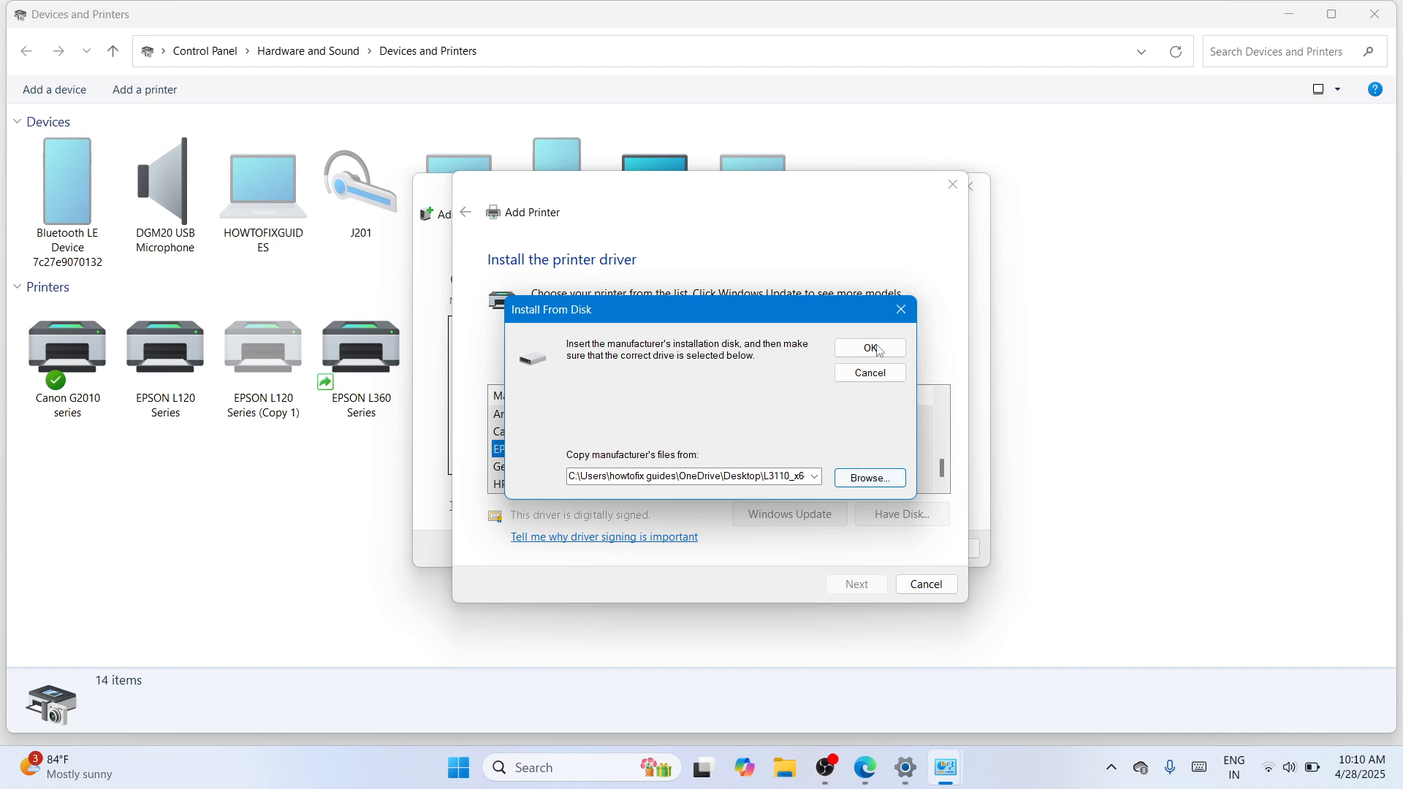
{"action": "left_click", "coordinate": [871, 347]}
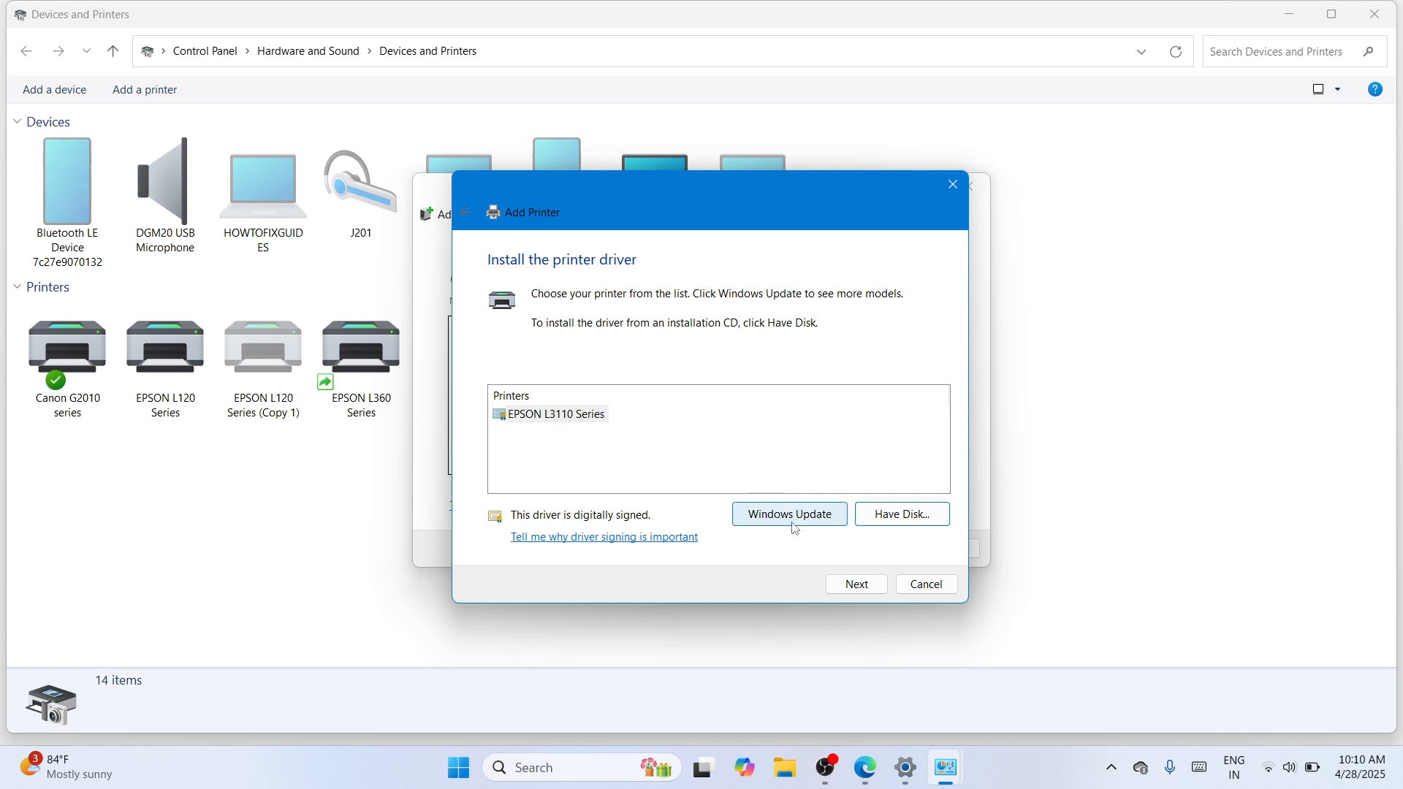
Accept the EPSON L3110 Series driver and install the printer under the name EPSON L3115 Series.
{"action": "left_click", "coordinate": [874, 591]}
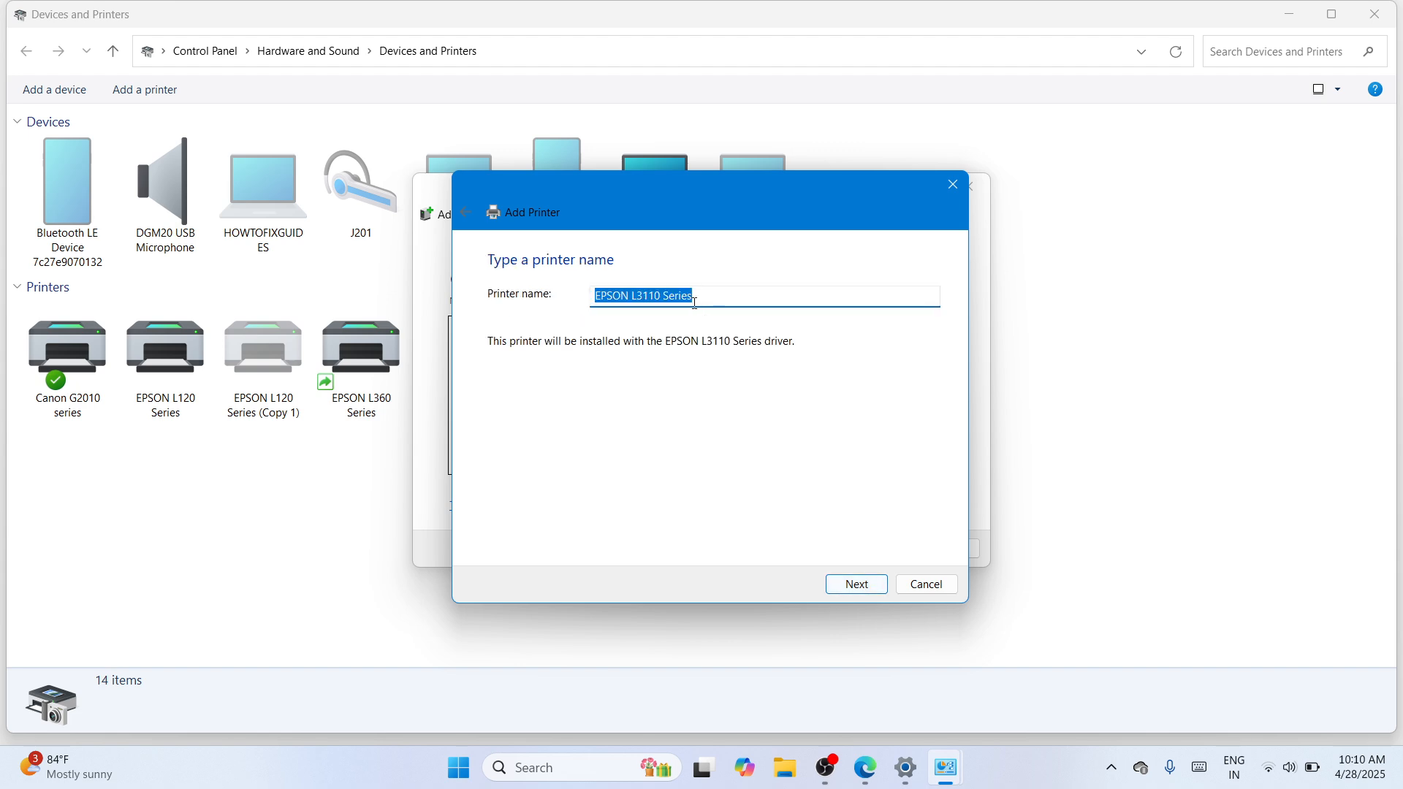
{"action": "left_click", "coordinate": [663, 296]}
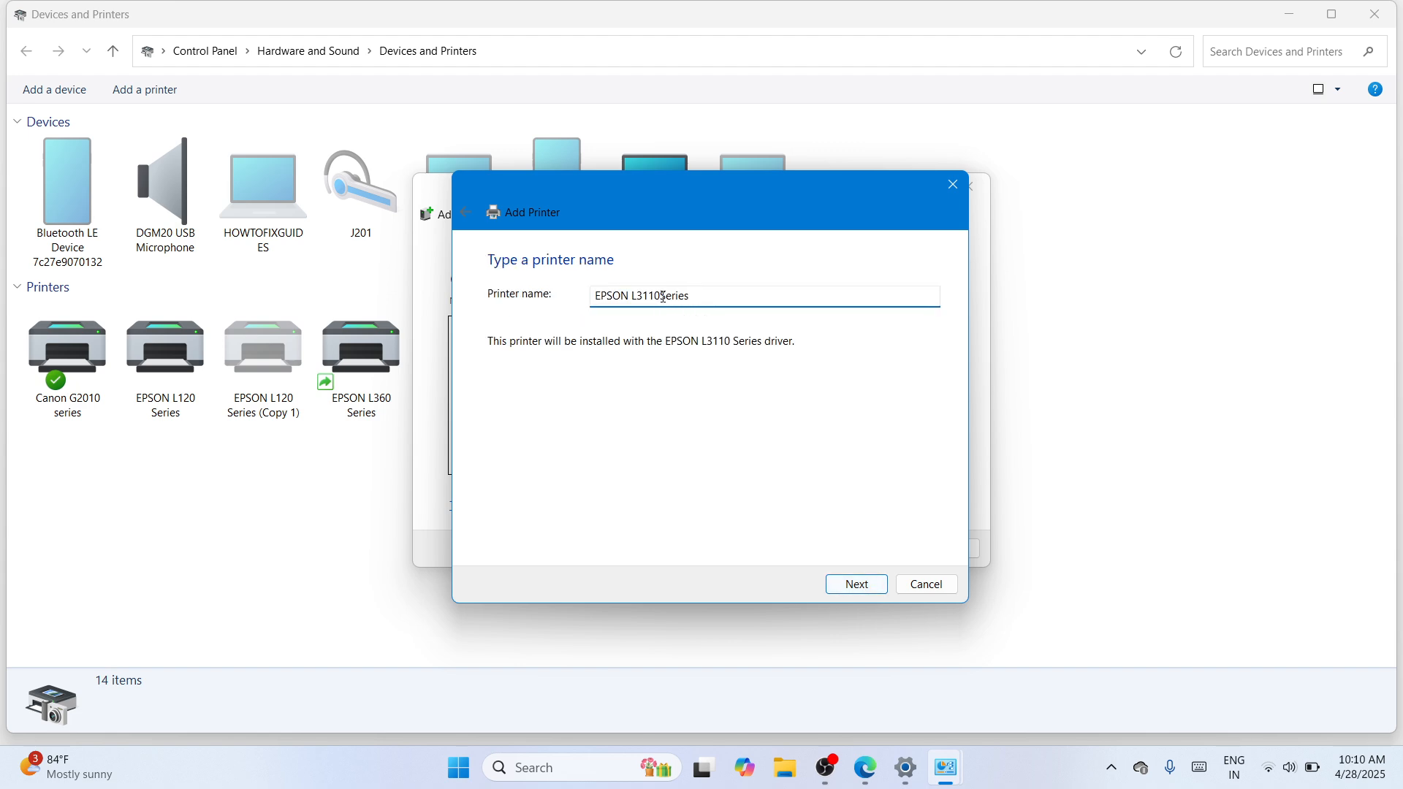
{"action": "key", "text": "BackSpace"}
{"action": "type", "text": "5"}
{"action": "left_click", "coordinate": [857, 577]}
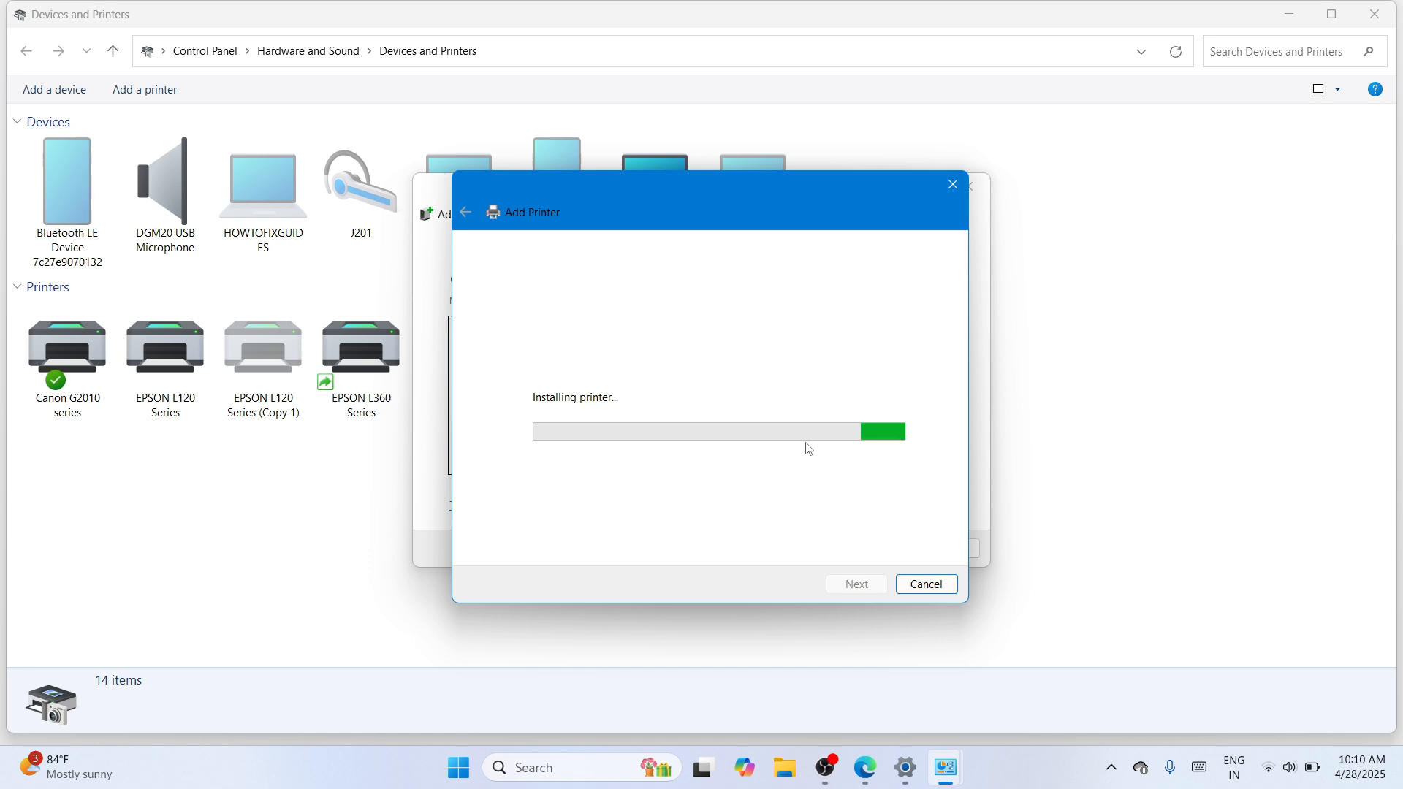
Share the printer on the network as EPSON L3115 Series and finish the wizard without making it the default printer.
{"action": "left_click", "coordinate": [683, 541]}
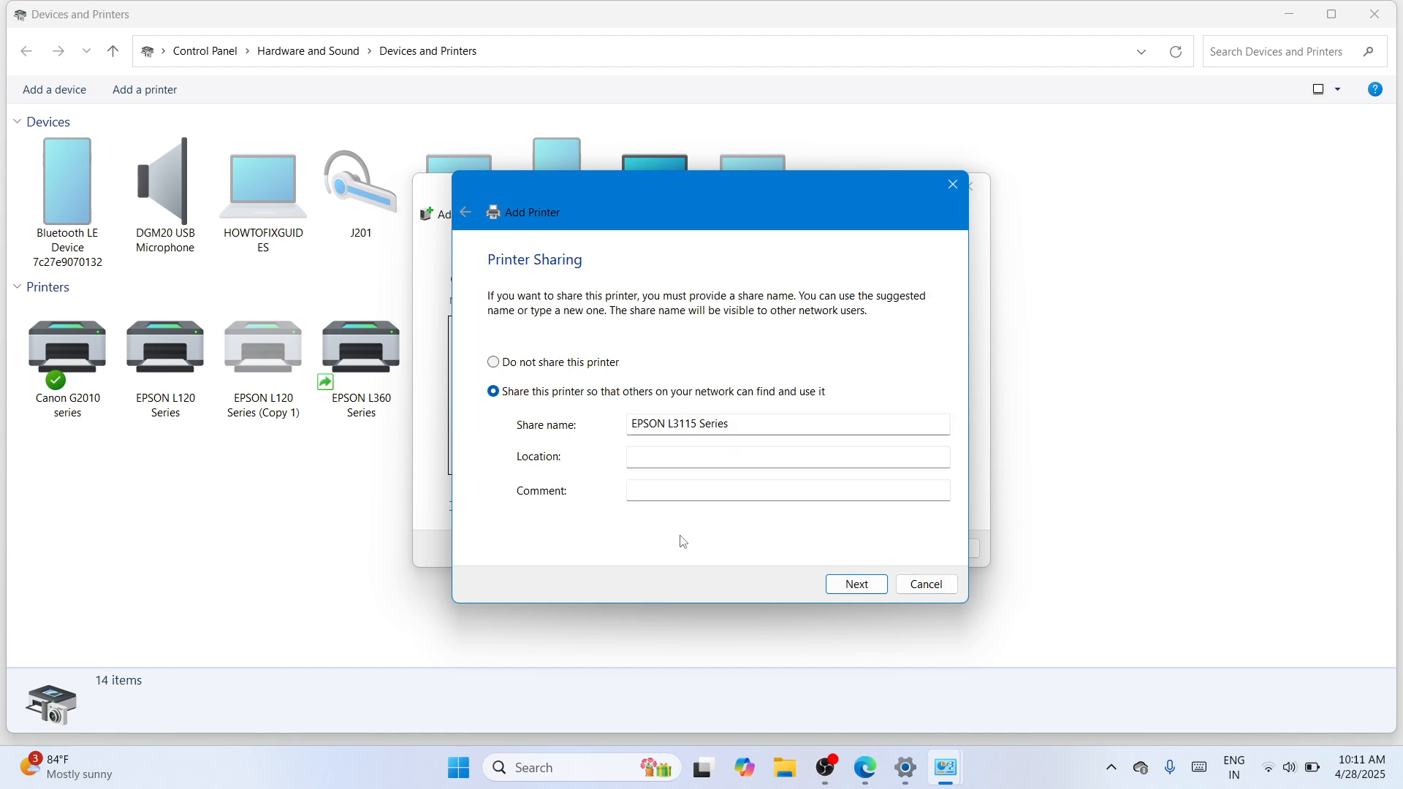
{"action": "left_click", "coordinate": [864, 592]}
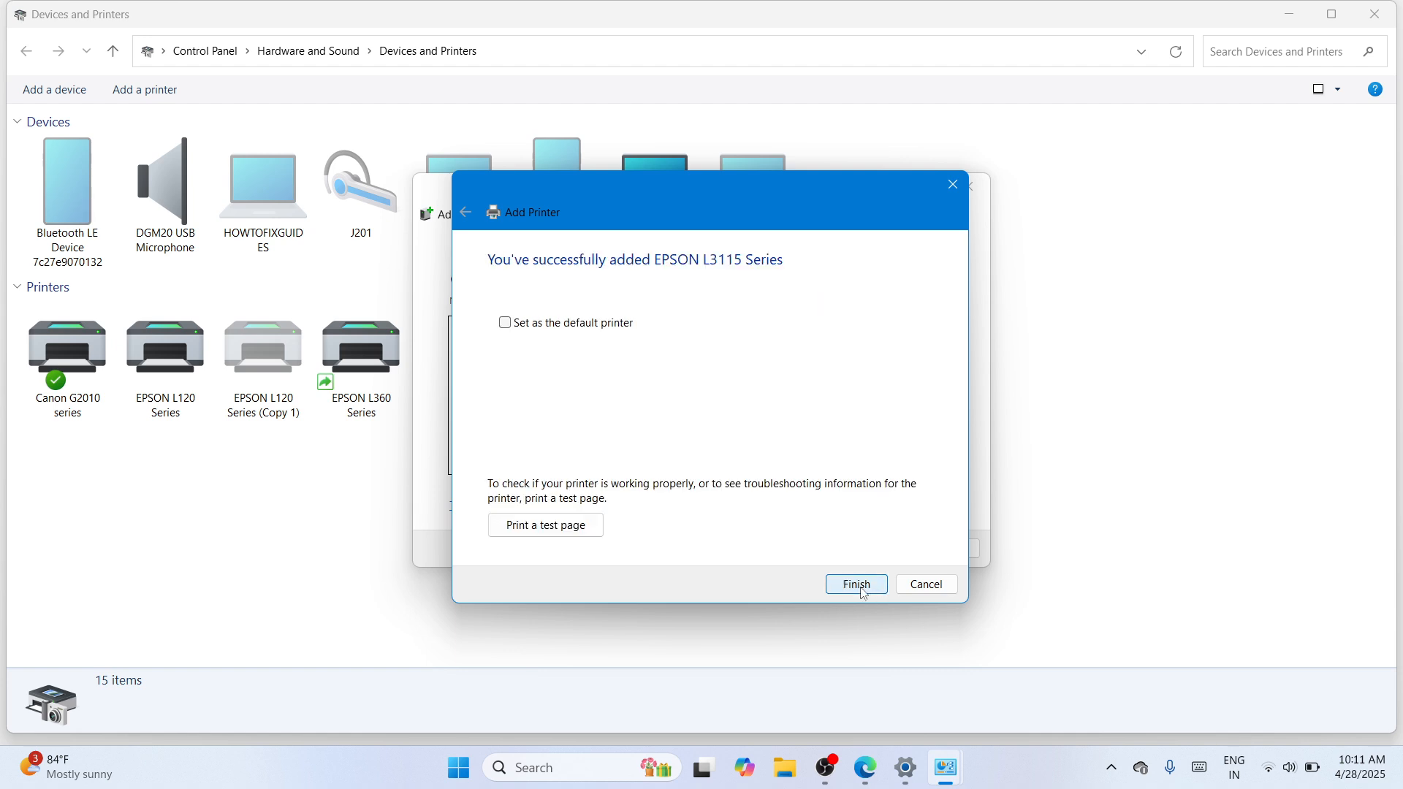
{"action": "left_click", "coordinate": [855, 585]}
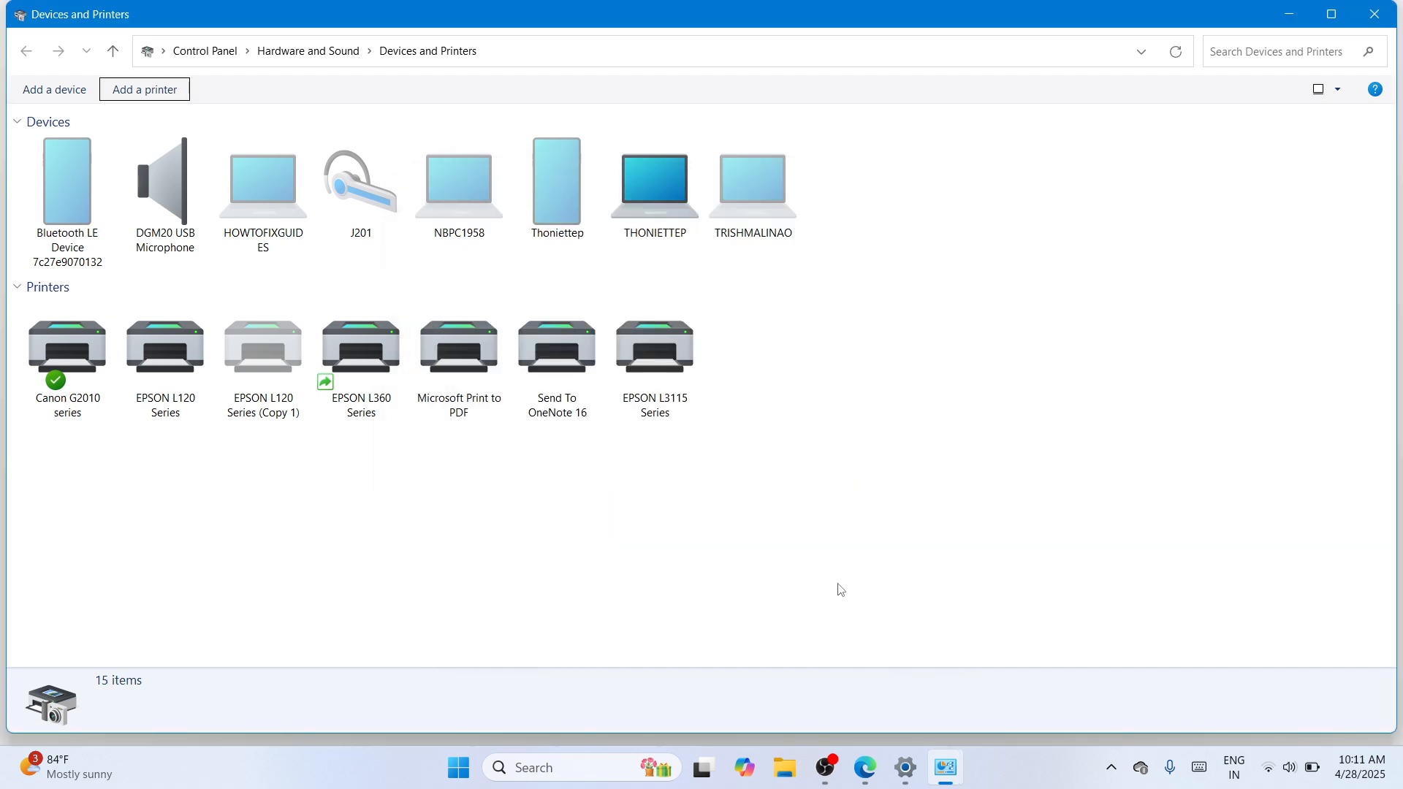
Check the EPSON L3115 Series entry among the printers, and close Devices and Printers and Windows Settings.
{"action": "left_click", "coordinate": [678, 391]}
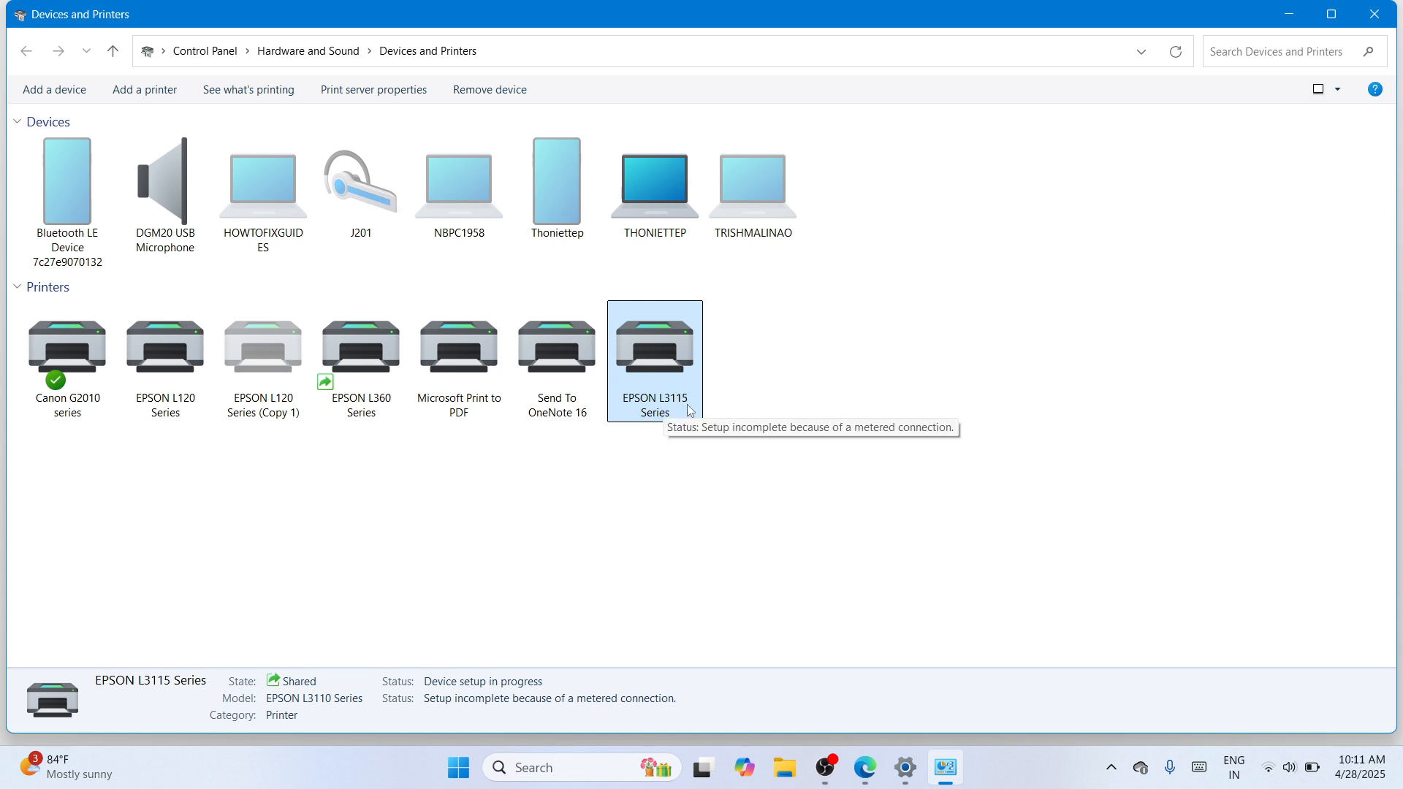
{"action": "left_click", "coordinate": [668, 504]}
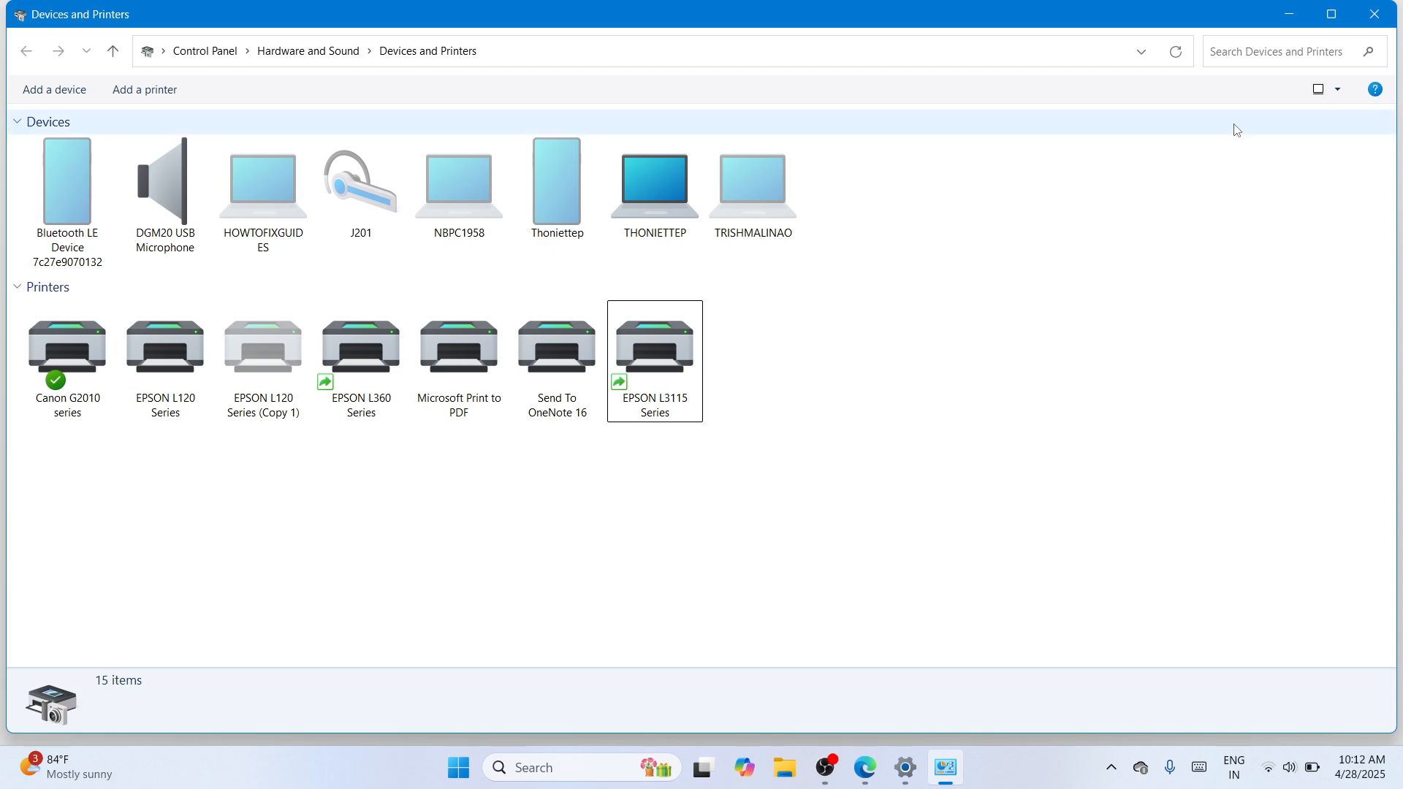
{"action": "left_click", "coordinate": [1379, 17]}
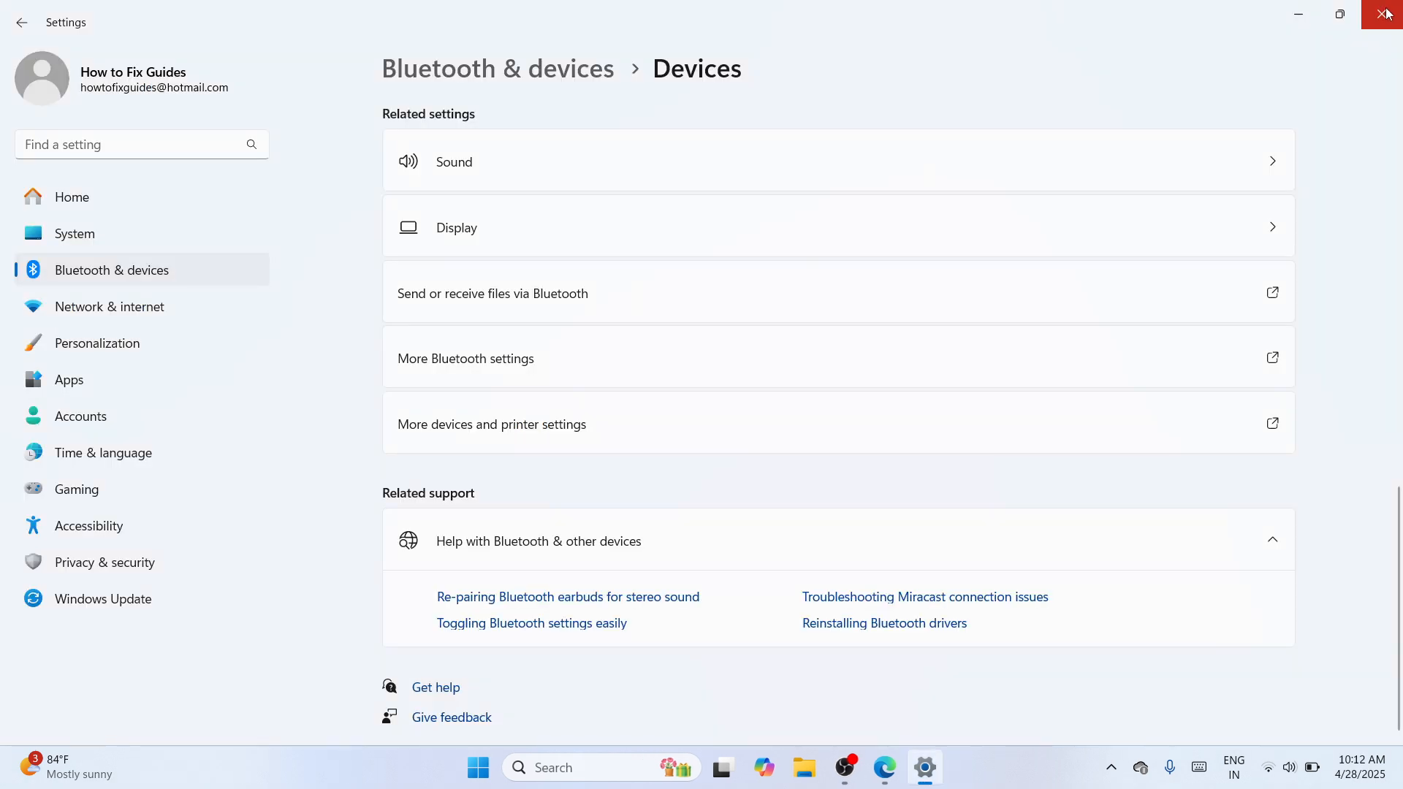
{"action": "left_click", "coordinate": [1378, 16]}
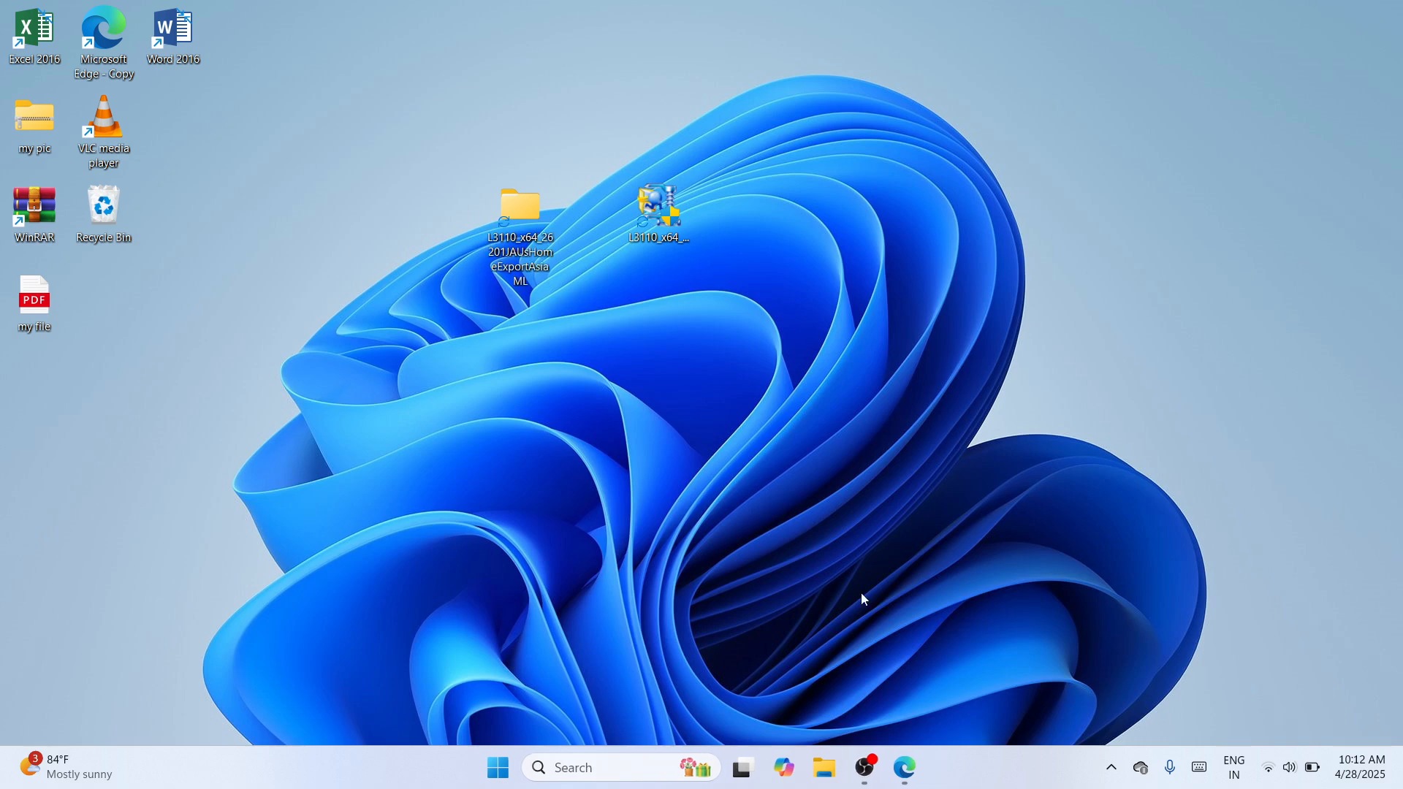